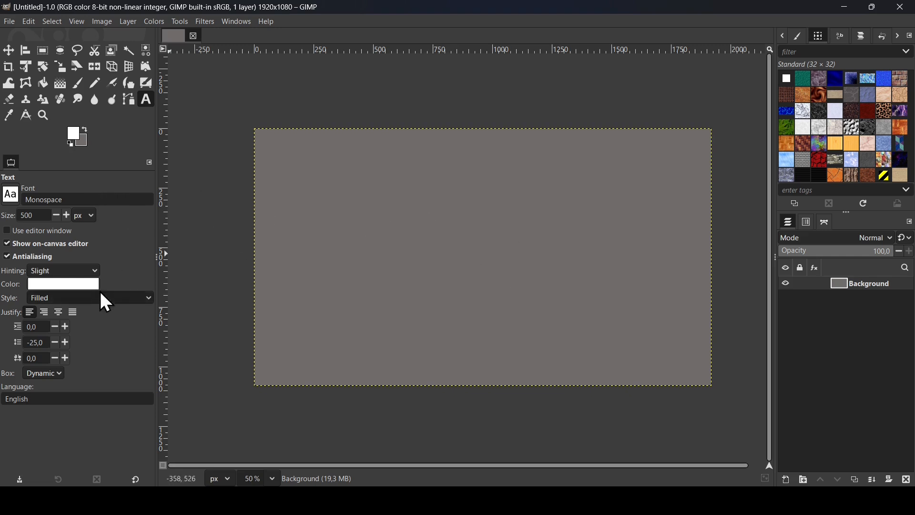
- Add the white text "Drip" on the canvas as a new text layer
click(383, 257)
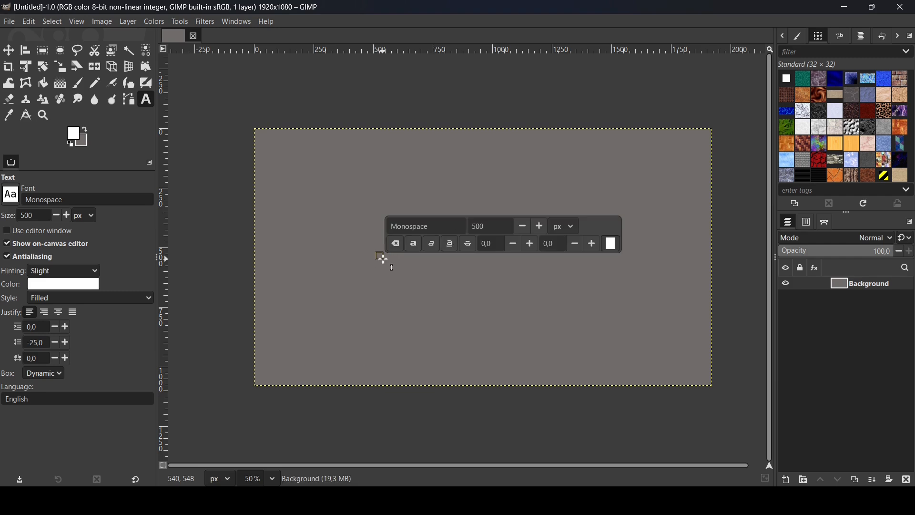
text(Dr)
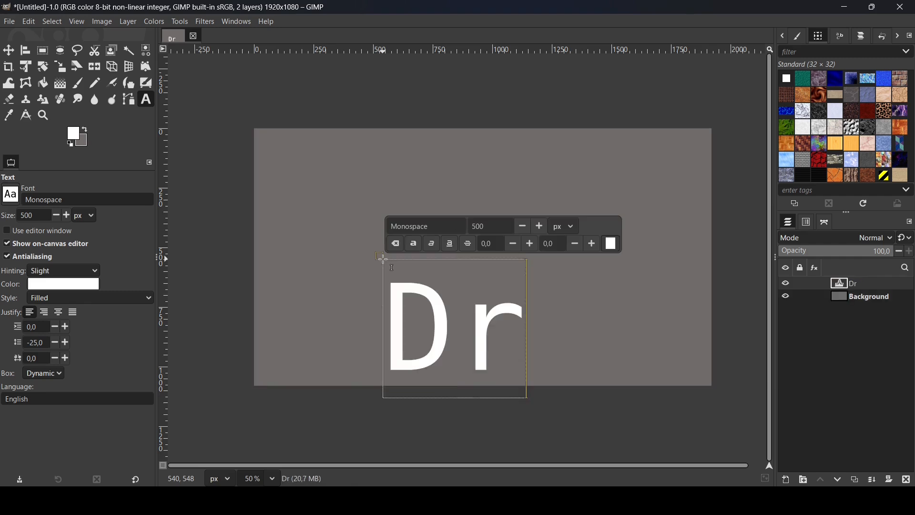
text(ip)
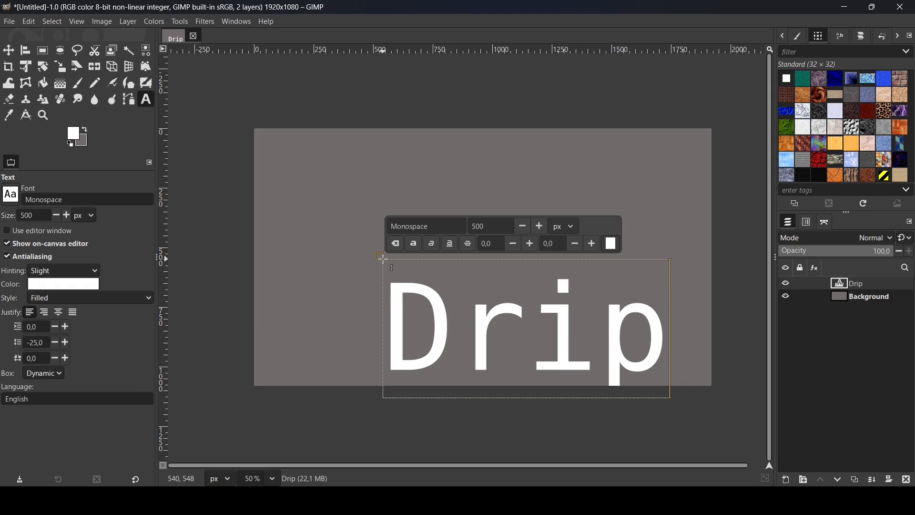
- Format the whole word Drip in bold Lobster 1.4 Regular at a size of 700 px
key(ctrl+a)
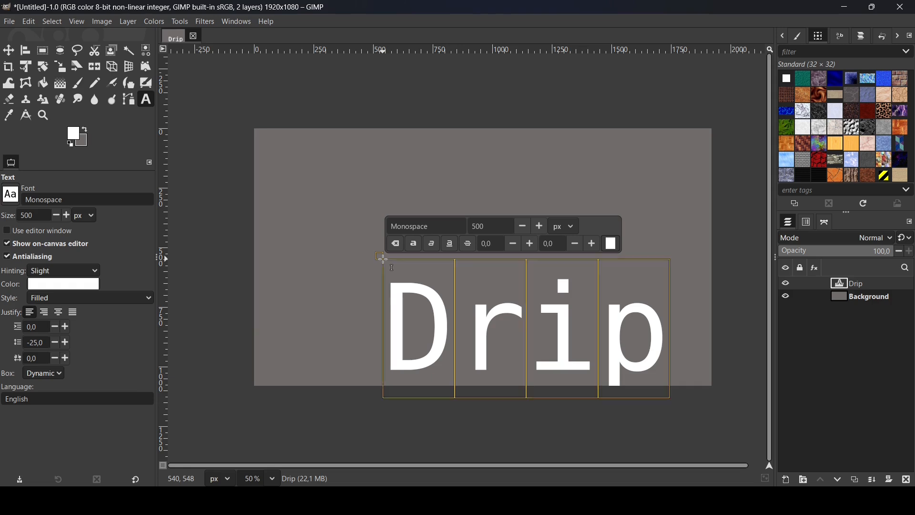
click(450, 223)
key(BackSpace)
text(Lob)
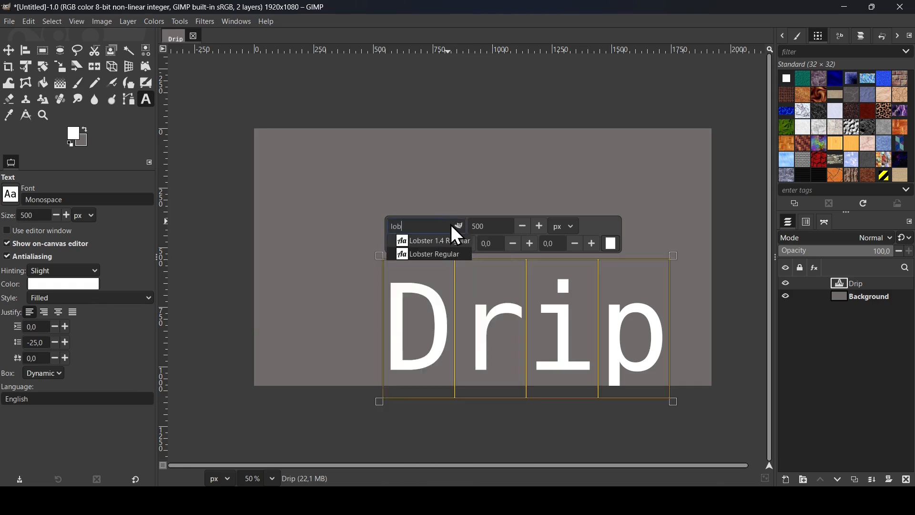
click(461, 239)
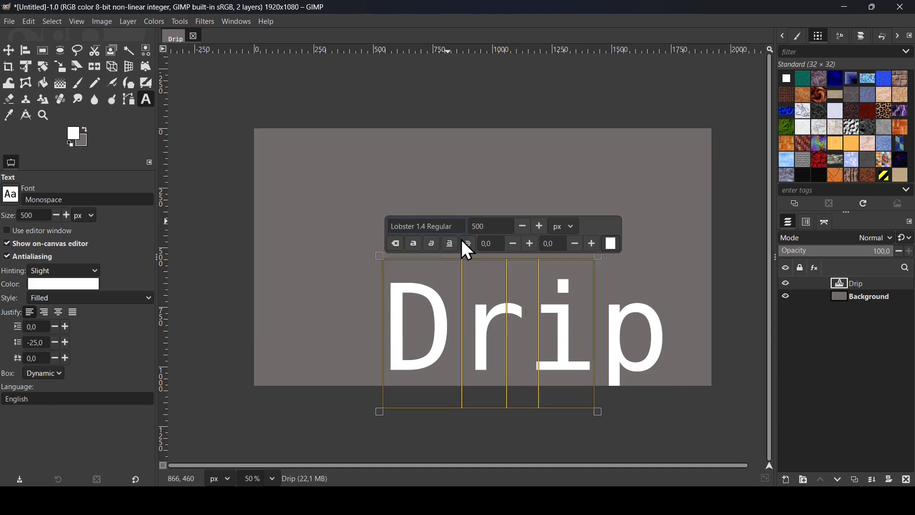
double_click(494, 228)
text(700)
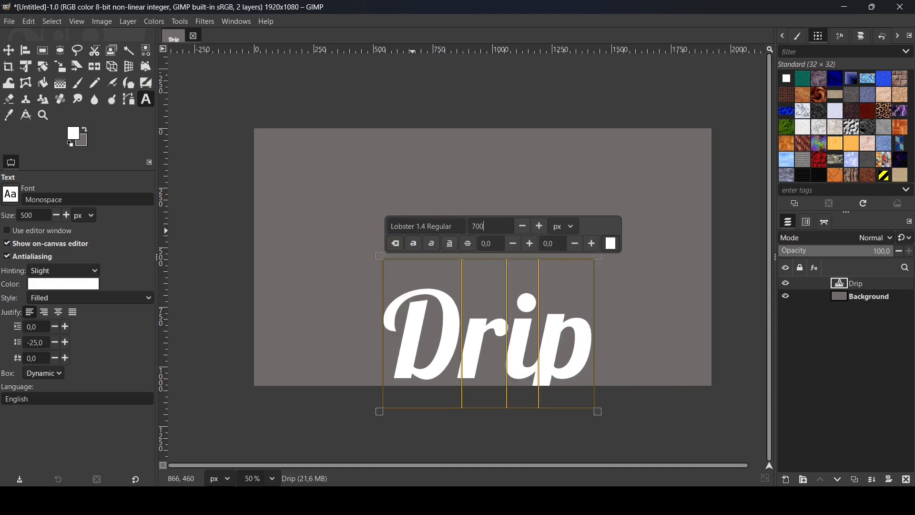
key(Return)
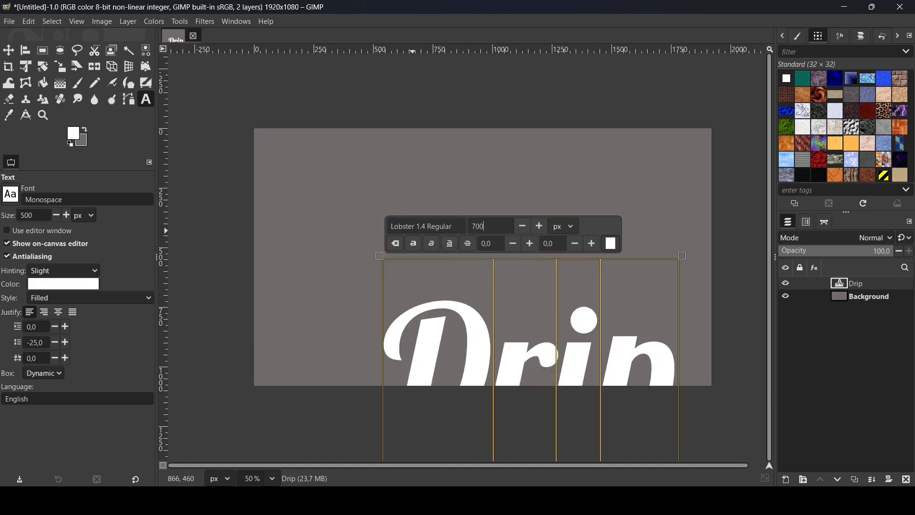
click(411, 244)
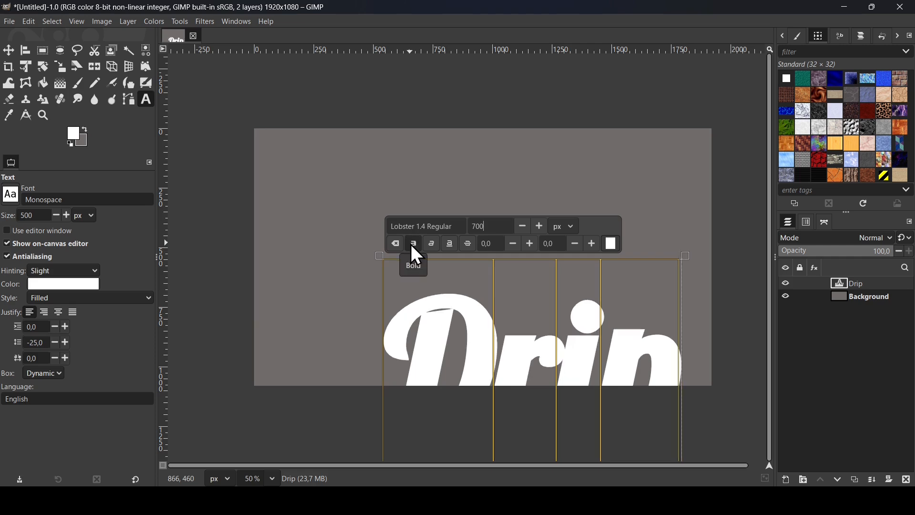
- Center the Drip text layer horizontally and vertically relative to the image
click(25, 52)
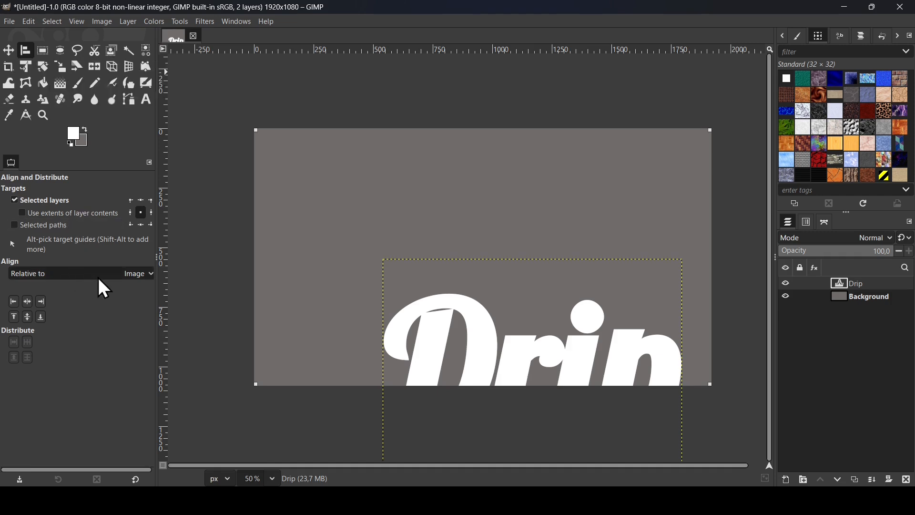
click(26, 306)
click(27, 316)
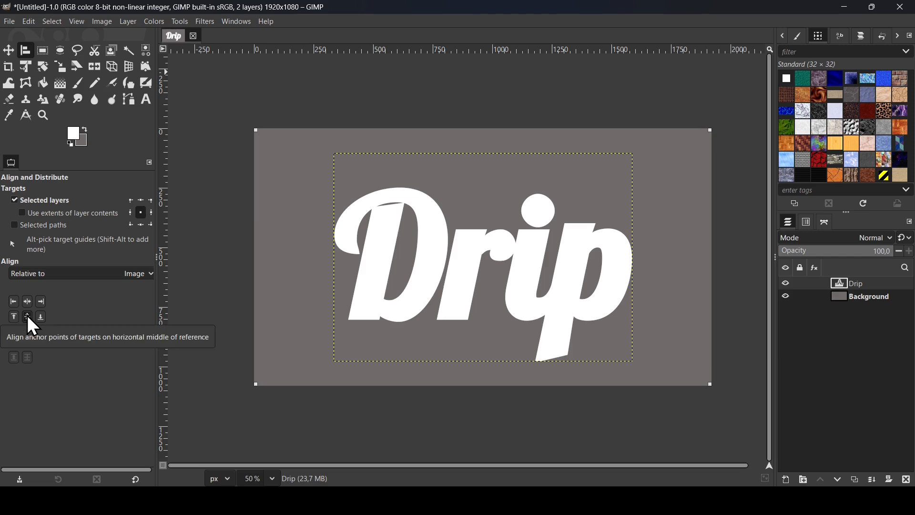
- Expand the Drip layer to the image size and move the text slightly upward on the canvas
right_click(848, 285)
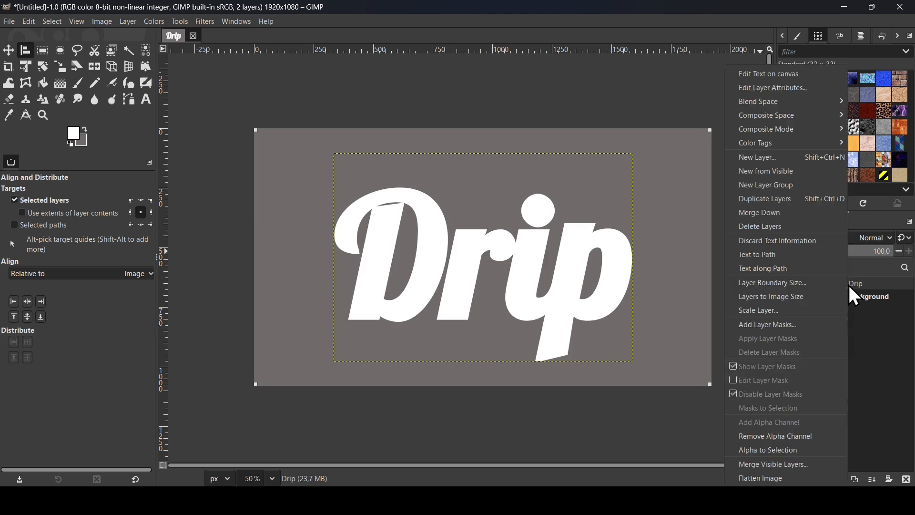
click(815, 296)
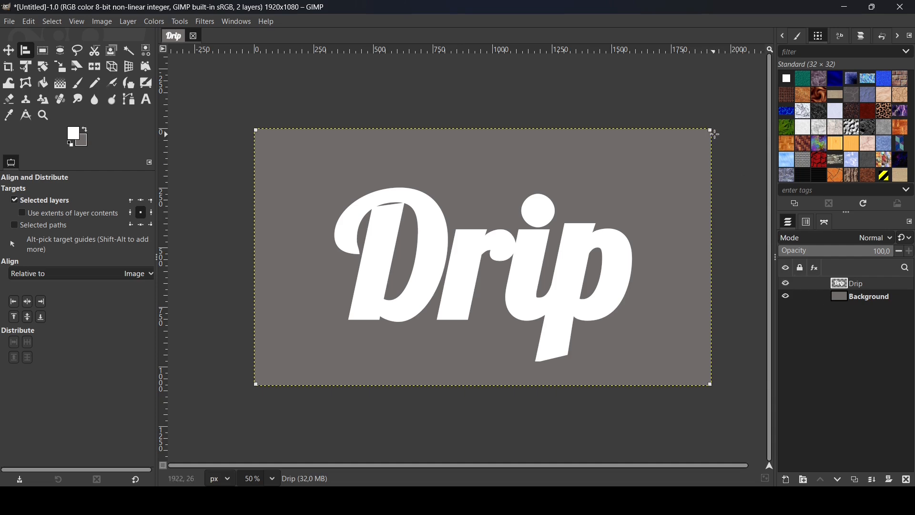
click(6, 51)
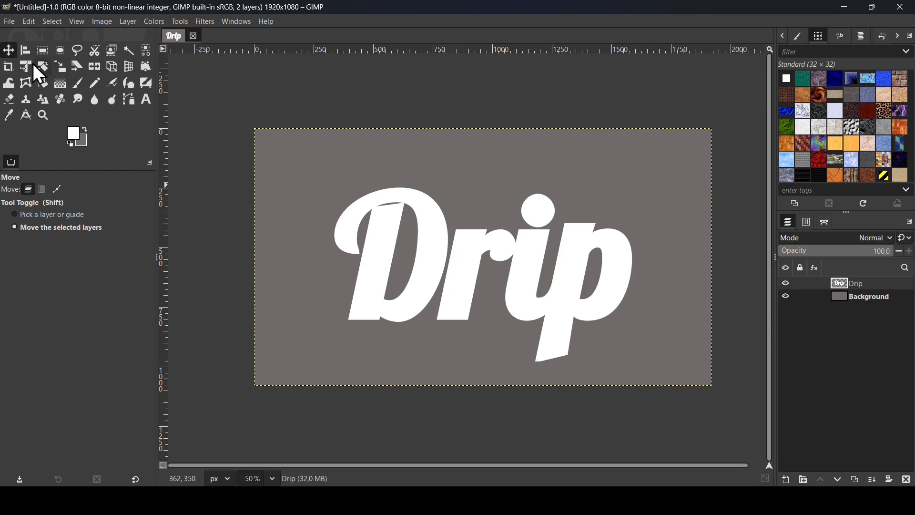
drag(482, 272, 484, 251)
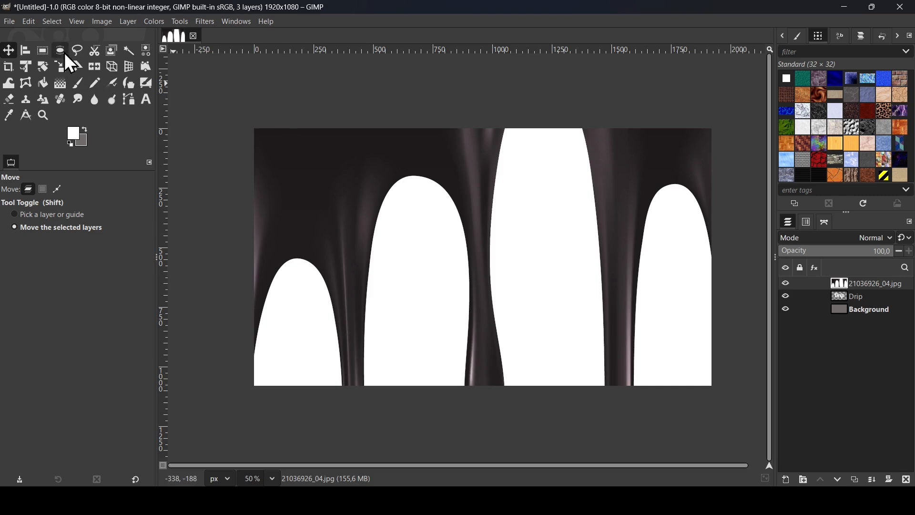
- Scale the 21036926_04.jpg drip layer proportionally to one fifth of its size, 981 × 1260 px
click(61, 67)
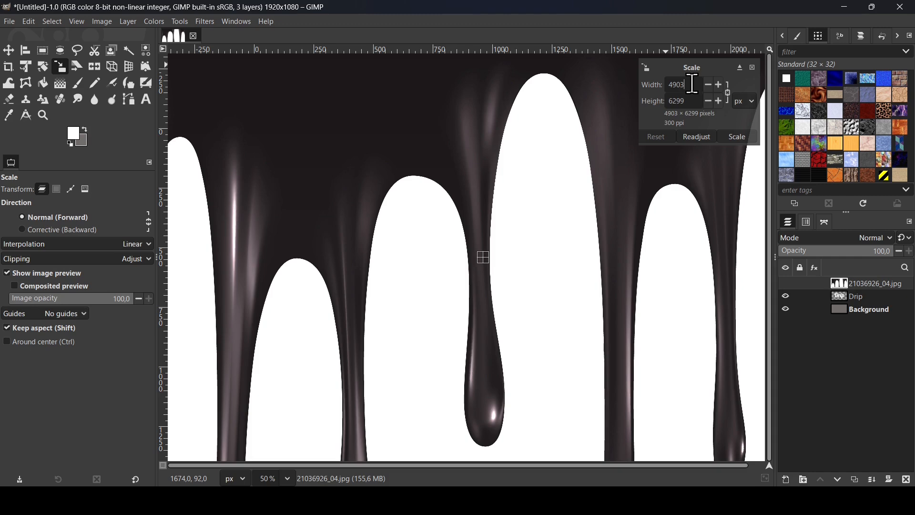
text(/)
text(5)
key(Return)
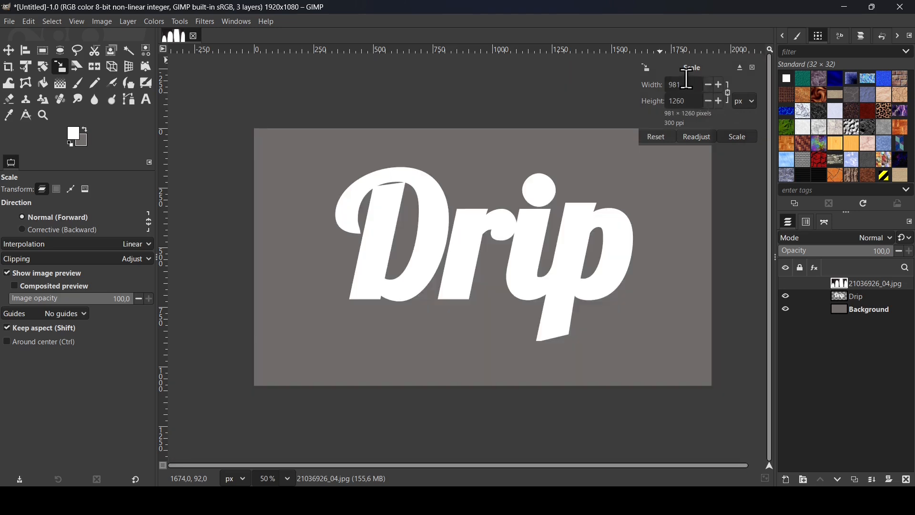
click(739, 138)
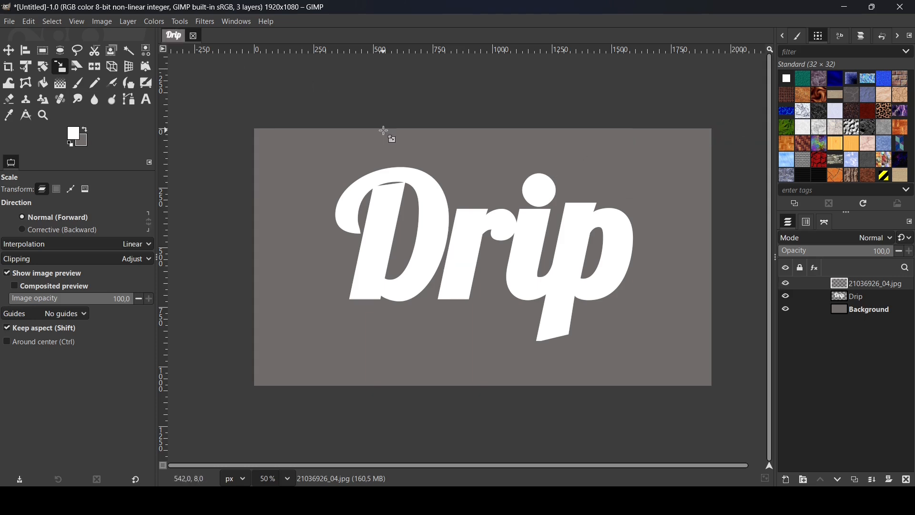
- Center the 21036926_04.jpg drip layer horizontally and vertically relative to the image
key(minus)
key(minus)
key(minus)
key(minus)
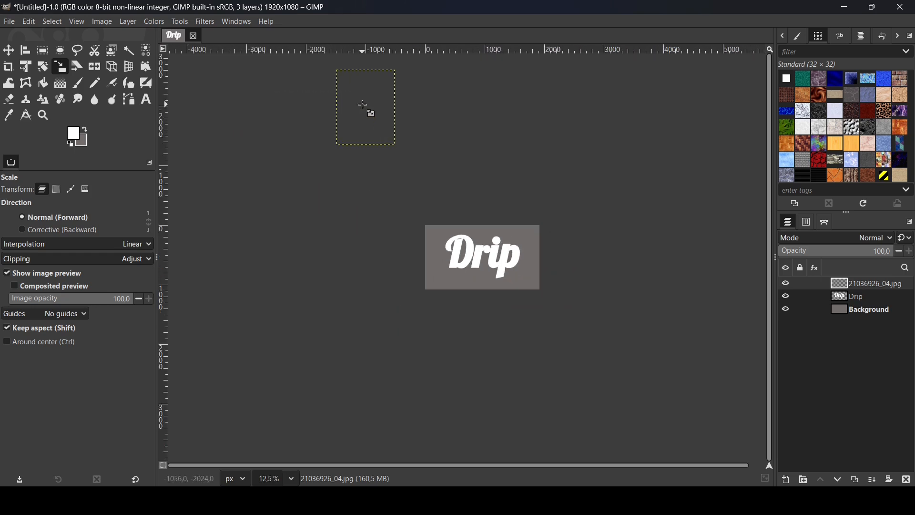
click(21, 45)
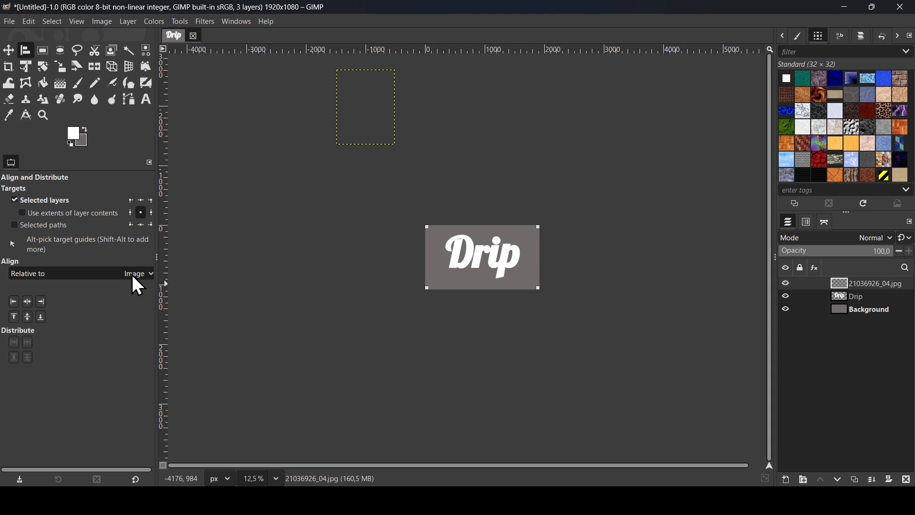
click(28, 302)
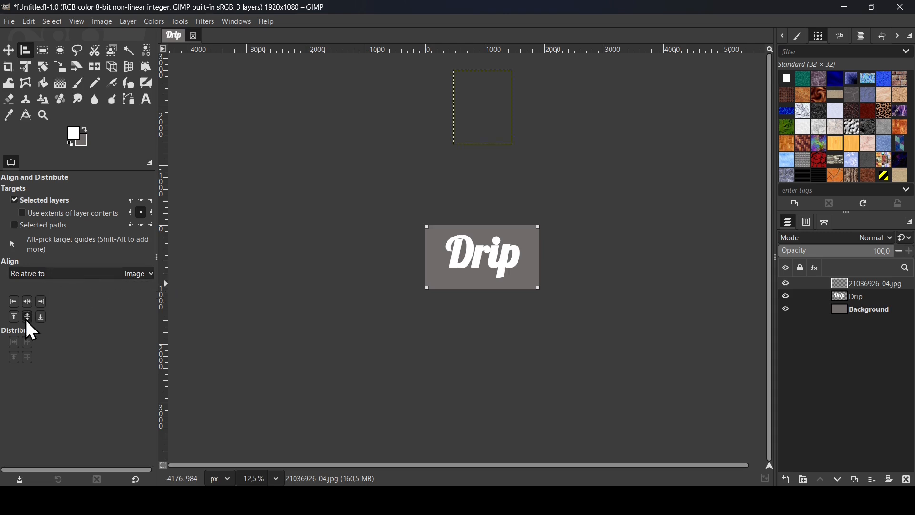
click(26, 319)
key(plus)
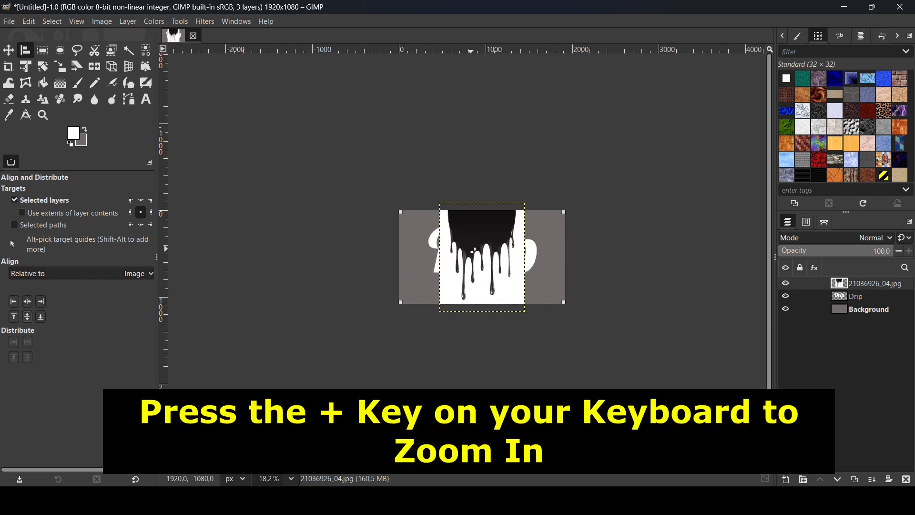
key(plus)
key(plus)
key(plus)
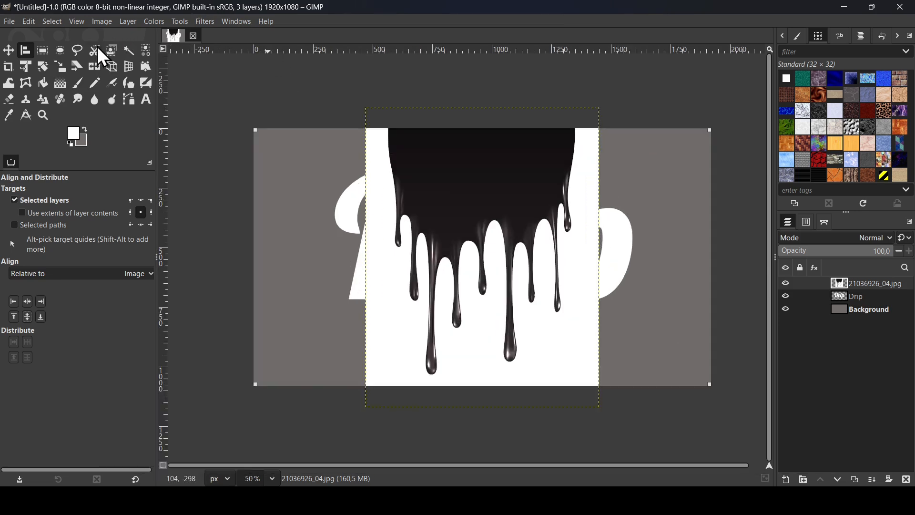
- Scale the drip layer without keeping its proportions to about 1489 × 942 px and position it over the Drip text
click(60, 67)
click(500, 170)
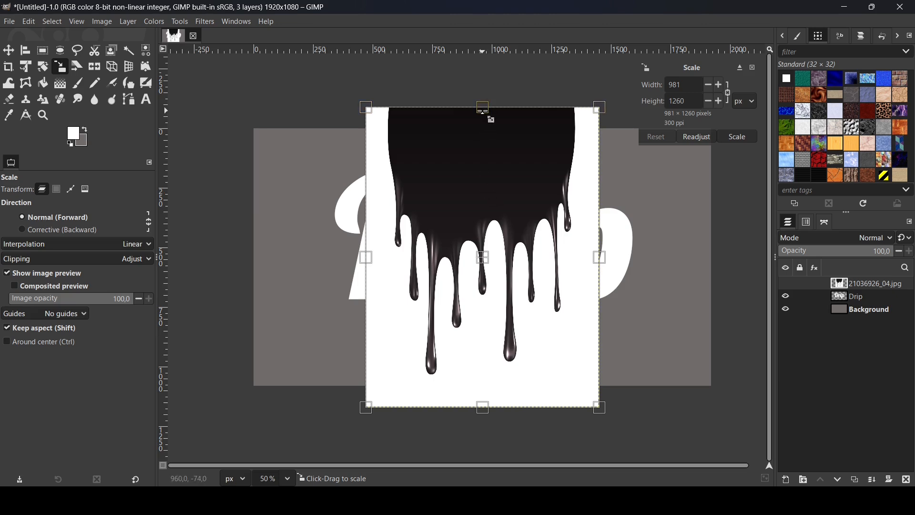
drag(482, 111, 487, 186)
key(shift)
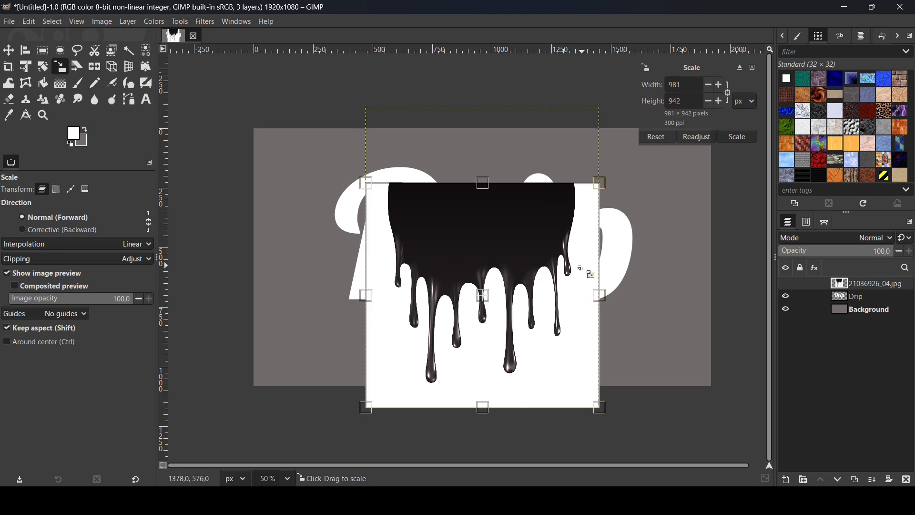
key(shift)
drag(598, 296, 726, 304)
key(shift)
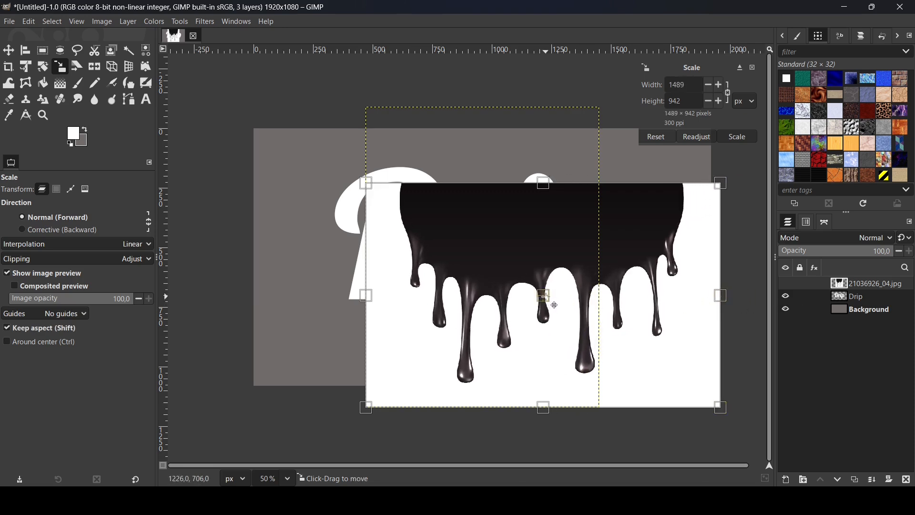
drag(554, 303, 505, 279)
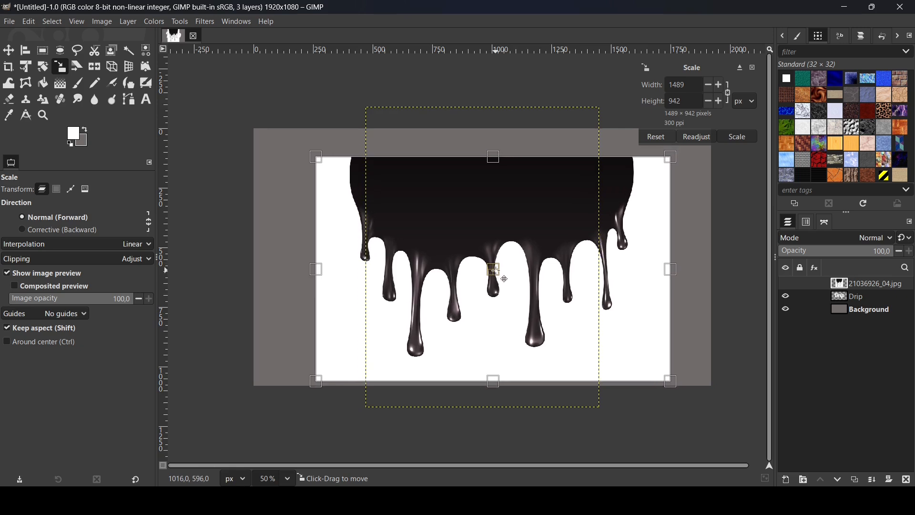
key(Return)
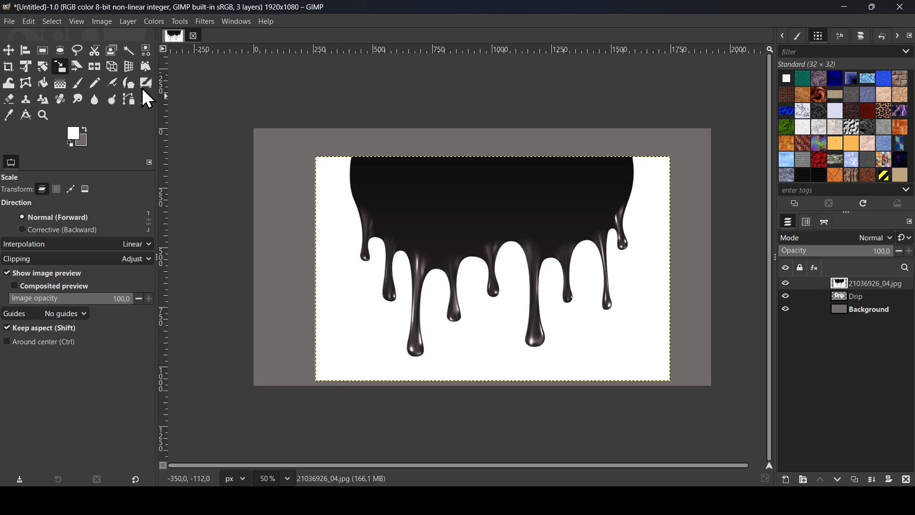
- Delete the white background around the drips using Fuzzy Select, and clear the selection
click(130, 48)
click(343, 258)
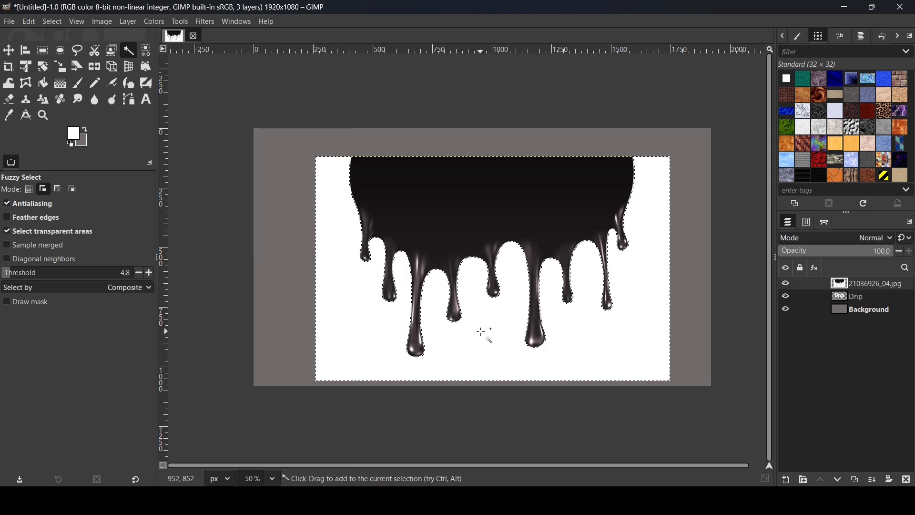
key(Delete)
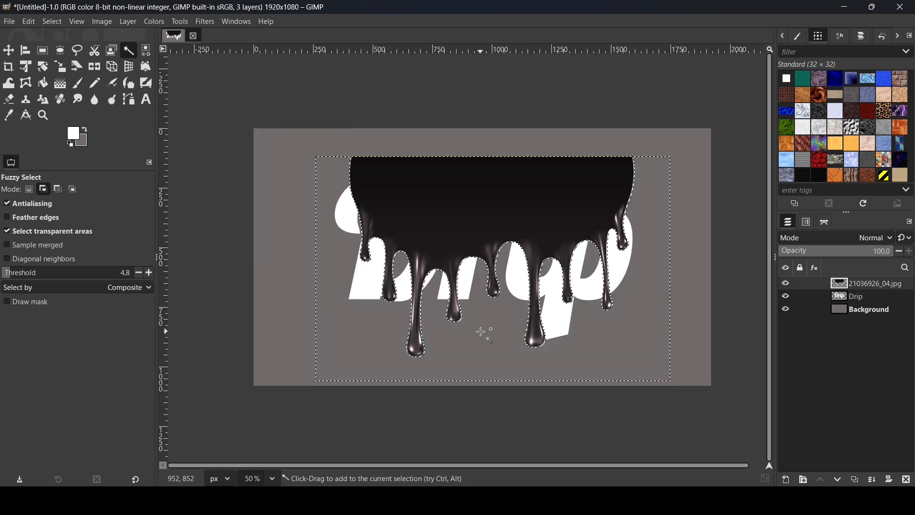
click(54, 21)
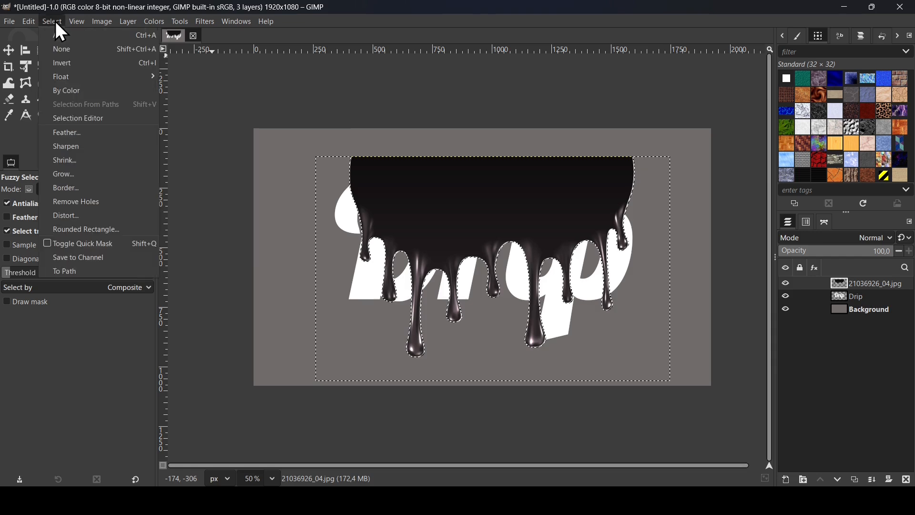
click(66, 49)
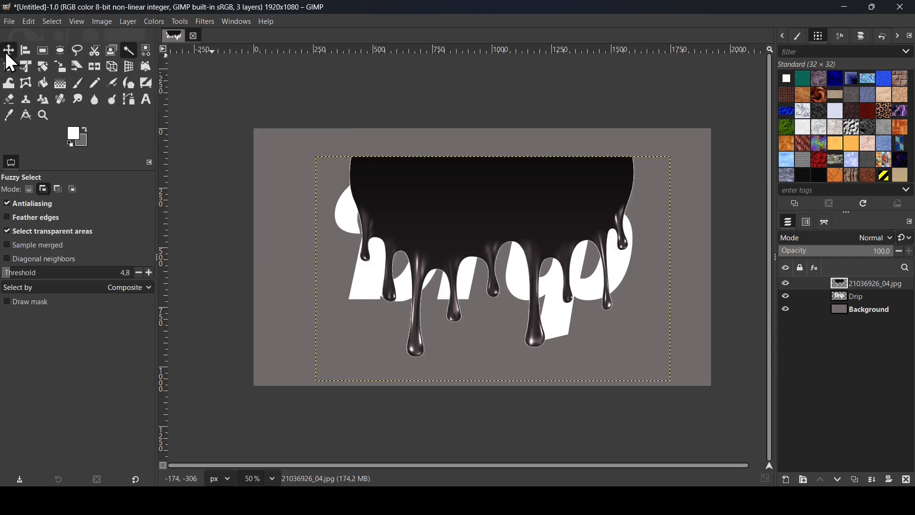
- Move the drip layer slightly down and left so it lines up with the start of the text
click(9, 50)
drag(458, 188, 443, 200)
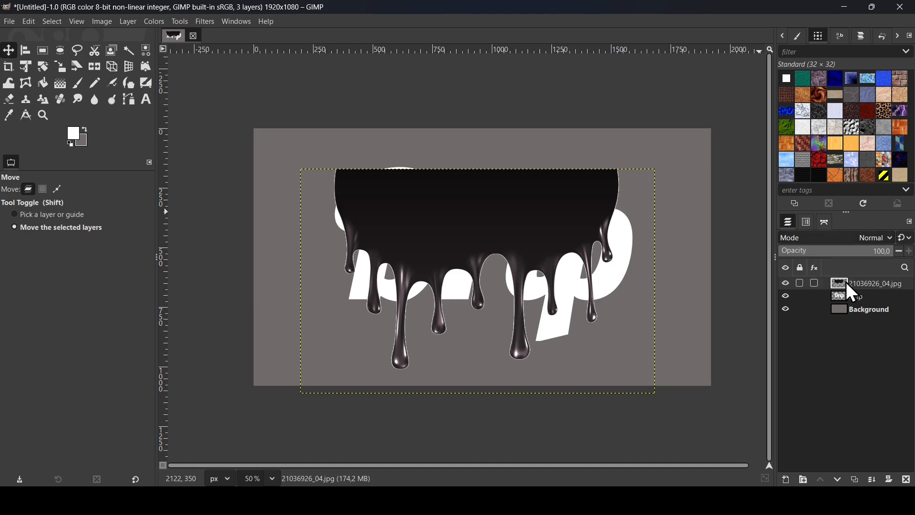
- Load the drip layer's alpha as a selection and delete the 21036926_04.jpg layer
click(785, 284)
right_click(851, 292)
click(771, 451)
click(790, 285)
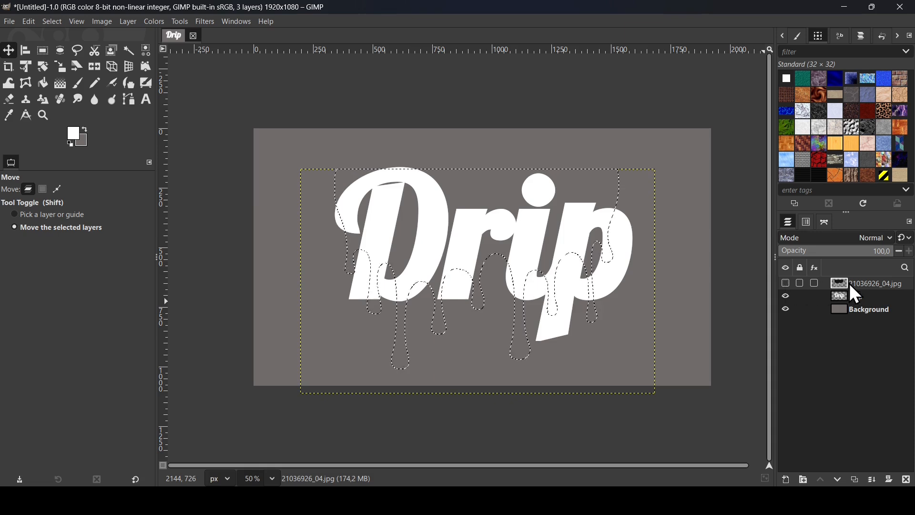
click(908, 482)
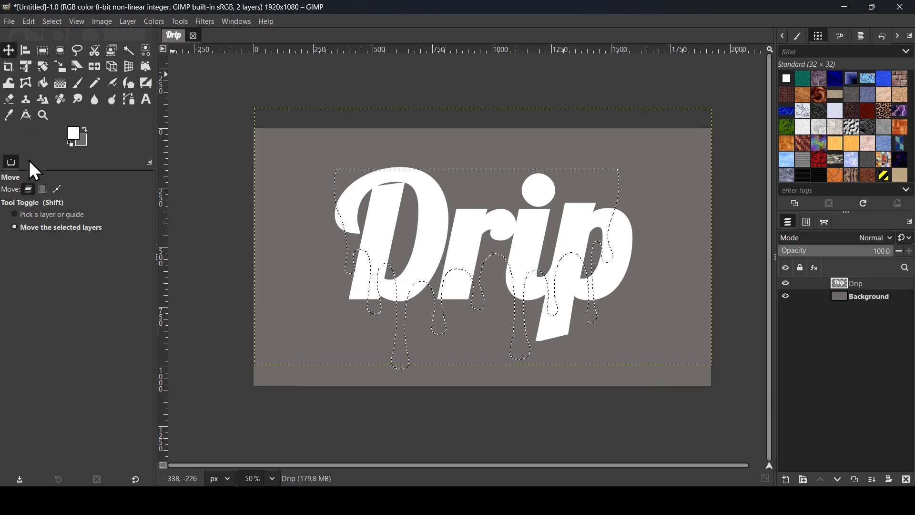
- Move the drip selection over the end of the p and paint a white drip below it on the Drip layer
click(44, 190)
drag(521, 244, 541, 261)
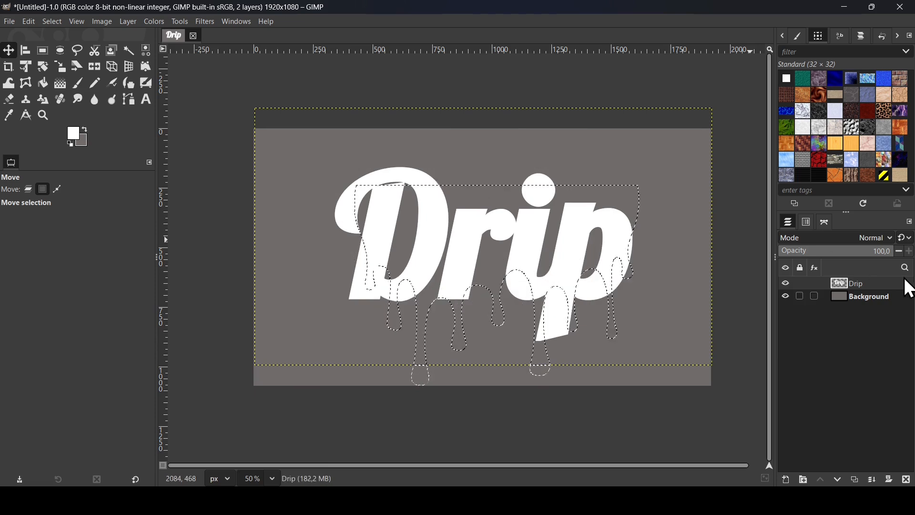
click(785, 284)
click(786, 284)
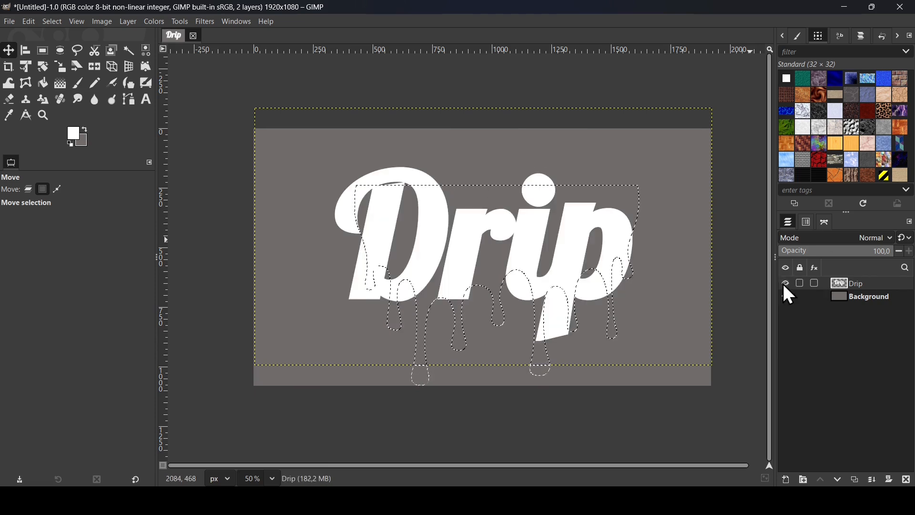
click(79, 87)
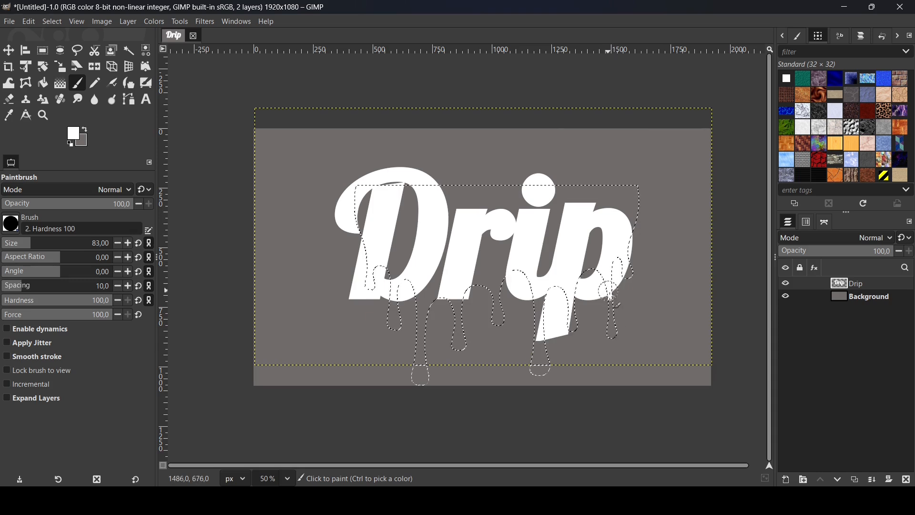
drag(611, 296, 620, 341)
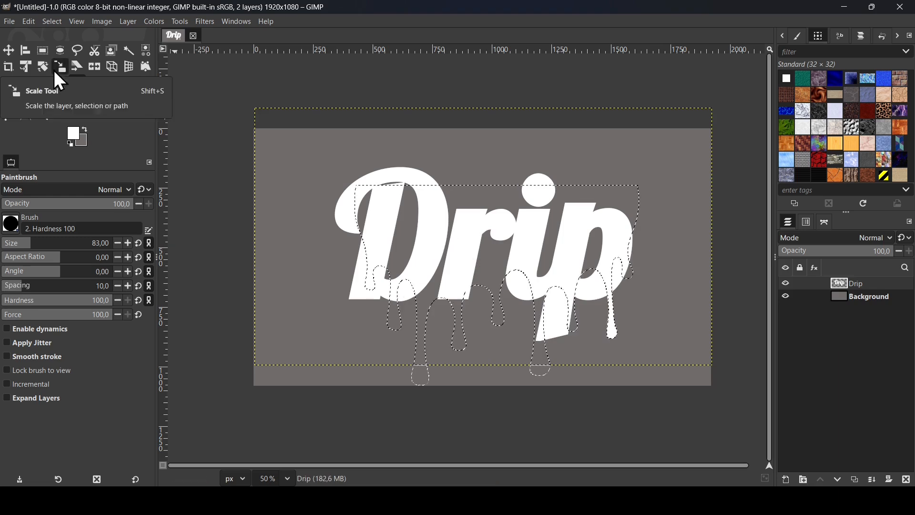
- Reposition the drip selection so that one of its drips hangs below the stem of the p
click(9, 49)
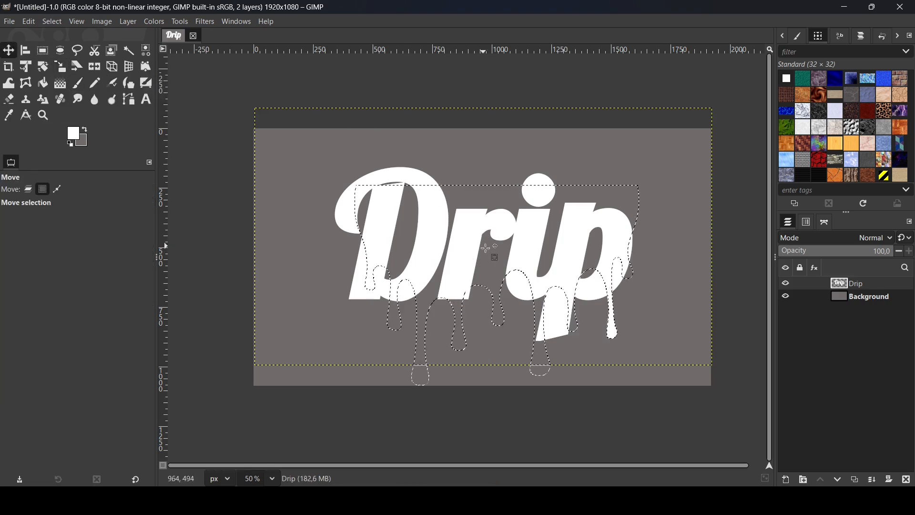
drag(502, 264, 503, 227)
drag(543, 202, 485, 305)
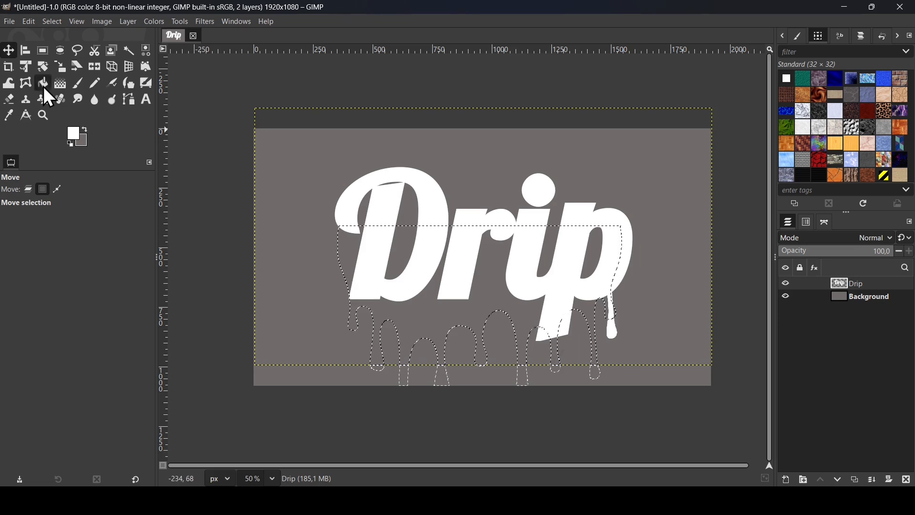
- Resize the Drip layer to the image size and paint a white drip below the p's stem with the Paintbrush
right_click(845, 287)
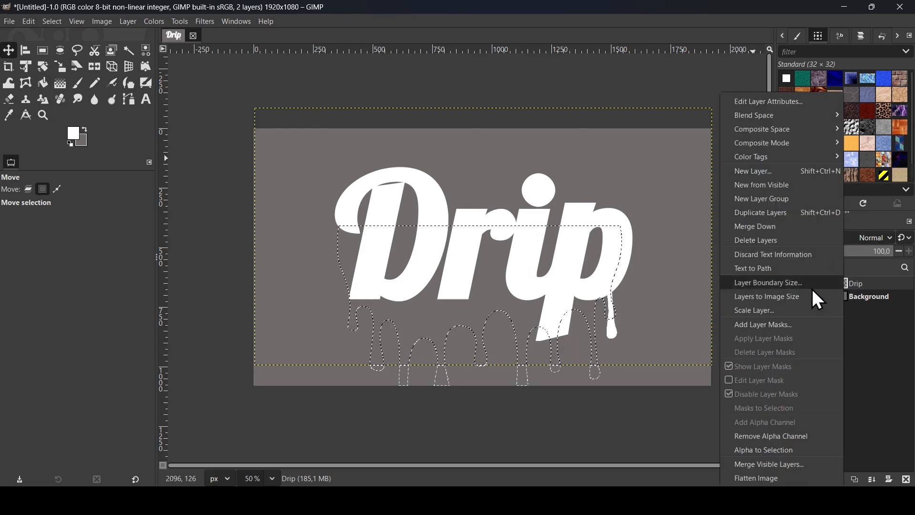
click(802, 295)
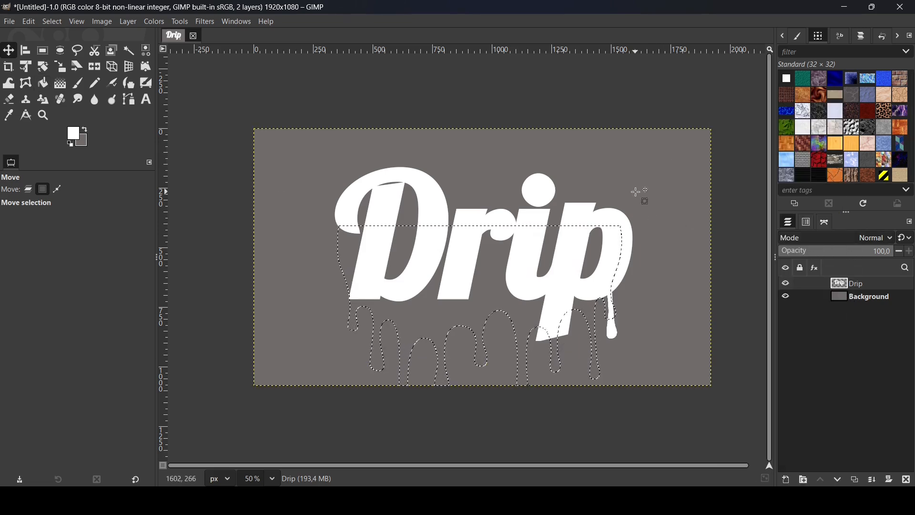
click(76, 84)
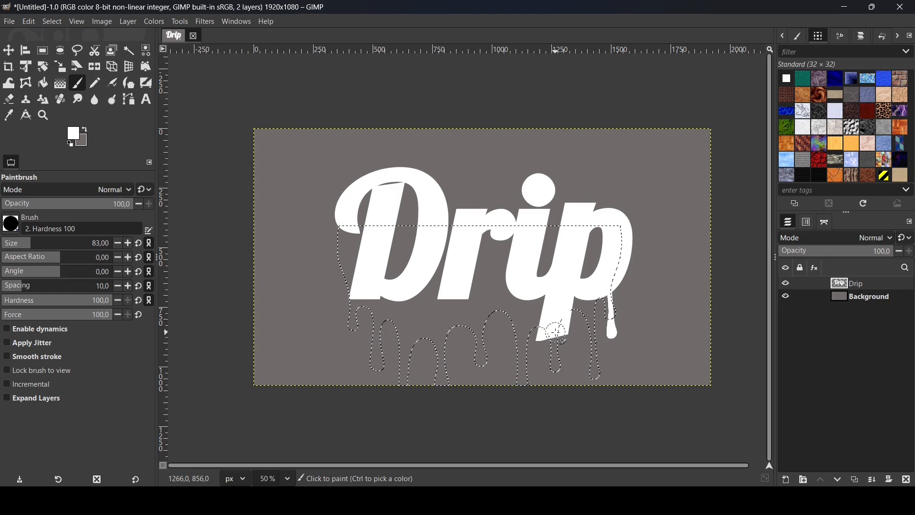
drag(560, 368, 561, 377)
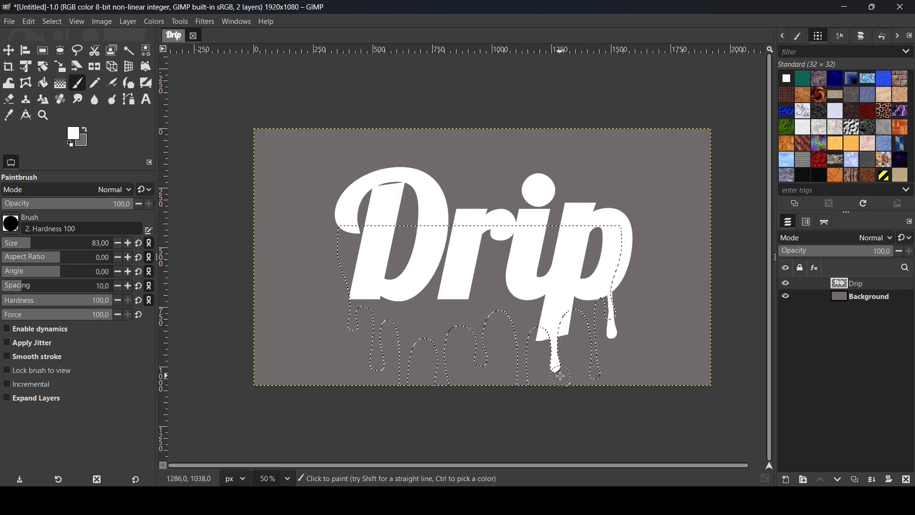
- Move the drip selection to the foot of the D and paint a white drip beneath the letter's stem
click(9, 50)
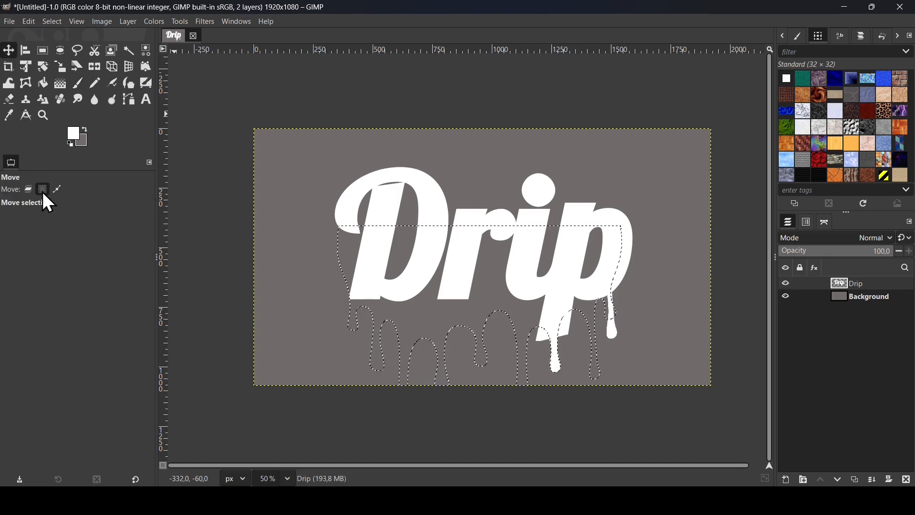
drag(445, 267, 430, 219)
click(79, 83)
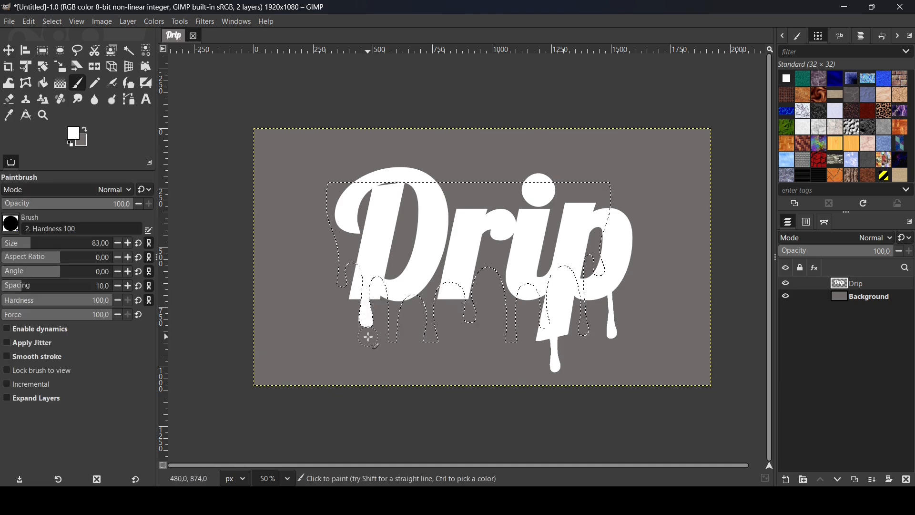
- Move the drip selection up to the D's left curl and paint a short white drip under it
click(9, 51)
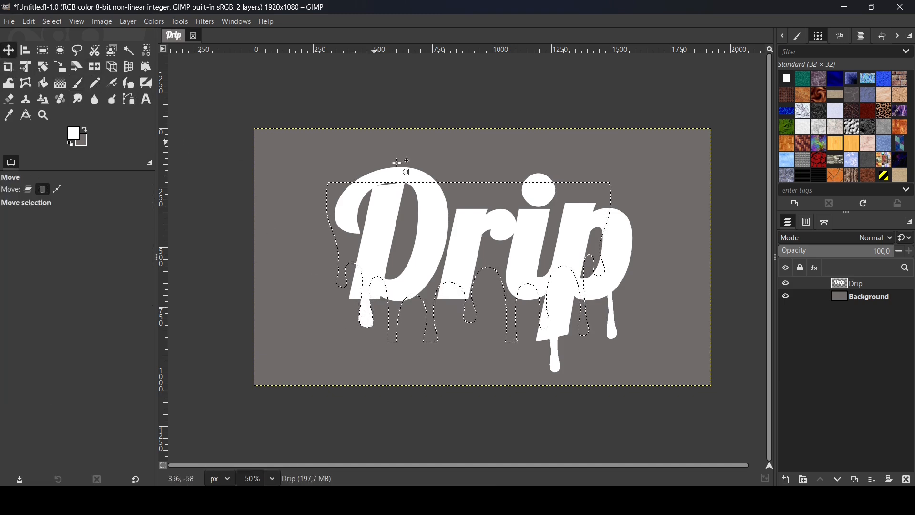
drag(425, 193, 418, 154)
click(415, 179)
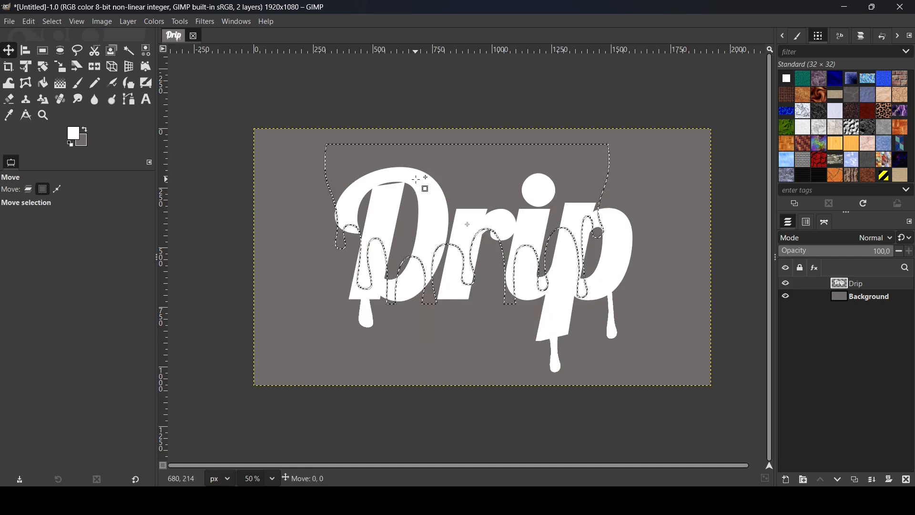
click(77, 81)
drag(338, 252, 339, 250)
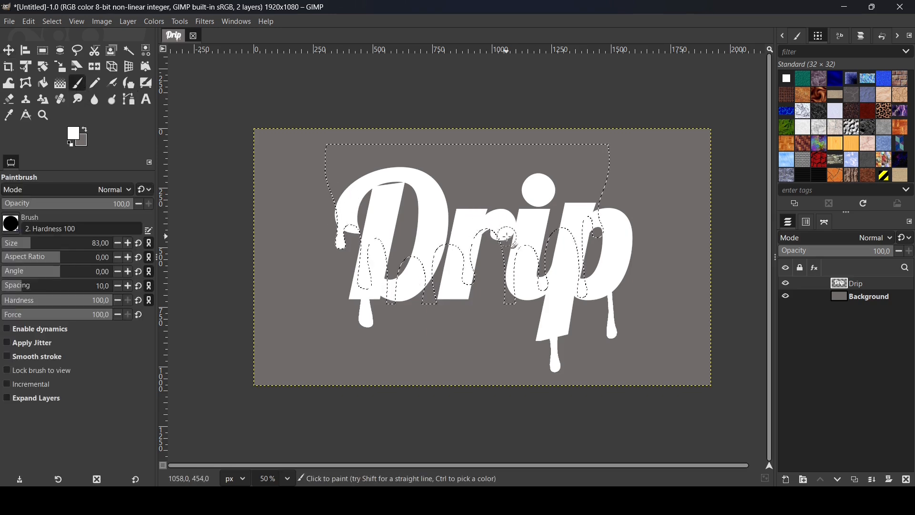
- Move the drip selection toward the p and rotate only the selection by about 9.78 degrees
click(12, 49)
drag(567, 248, 598, 241)
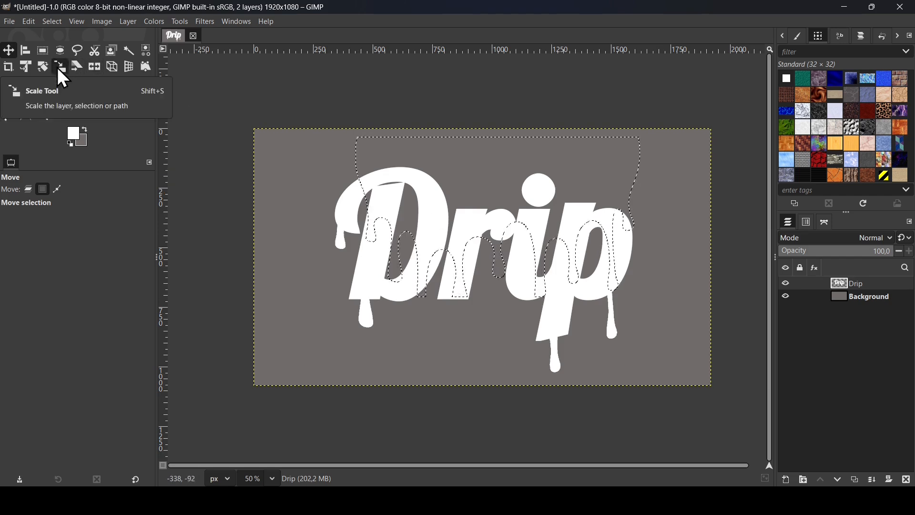
click(42, 67)
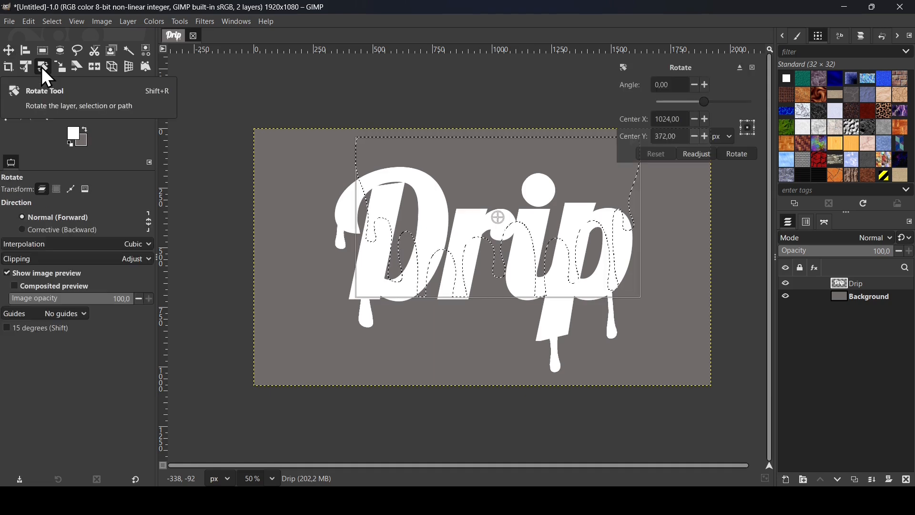
click(55, 189)
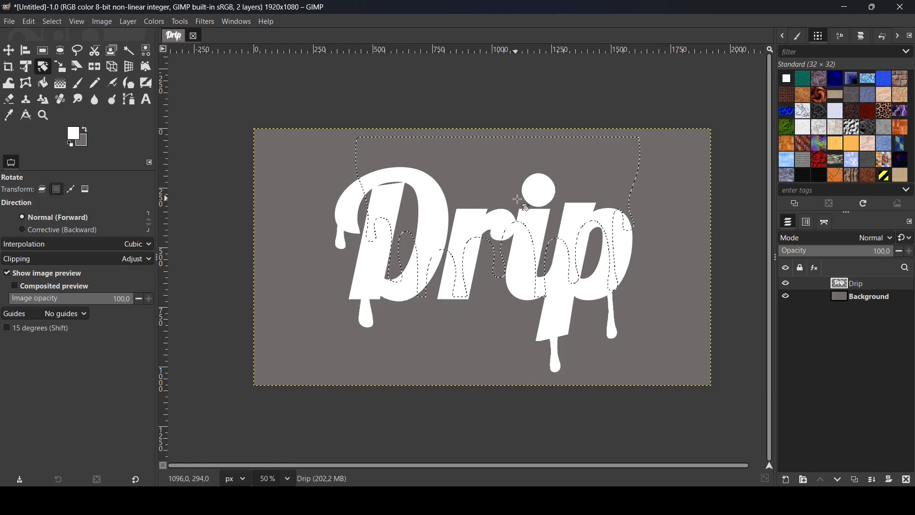
mouse_move(555, 195)
mouse_down()
mouse_move(561, 214)
mouse_move(550, 207)
mouse_up()
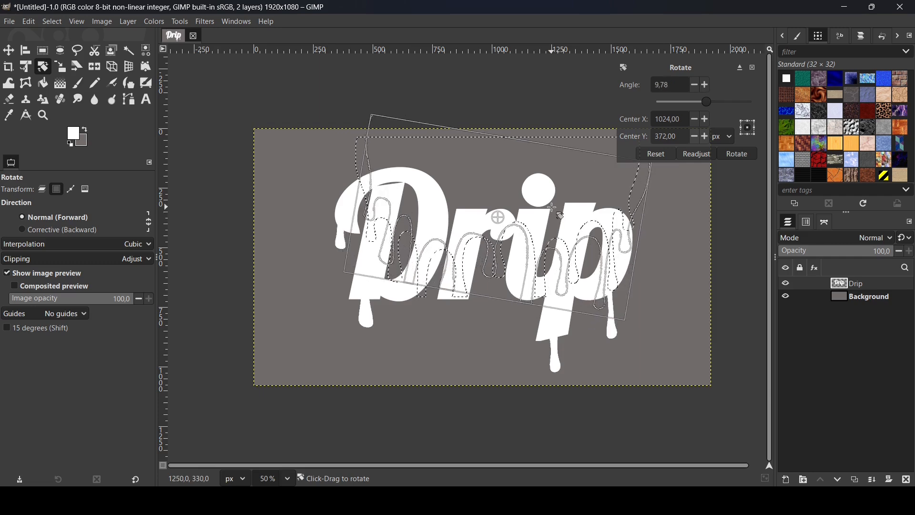
- Move the rotated drip selection to the round end of the r and paint a white drip beneath it
click(8, 50)
drag(494, 230, 429, 194)
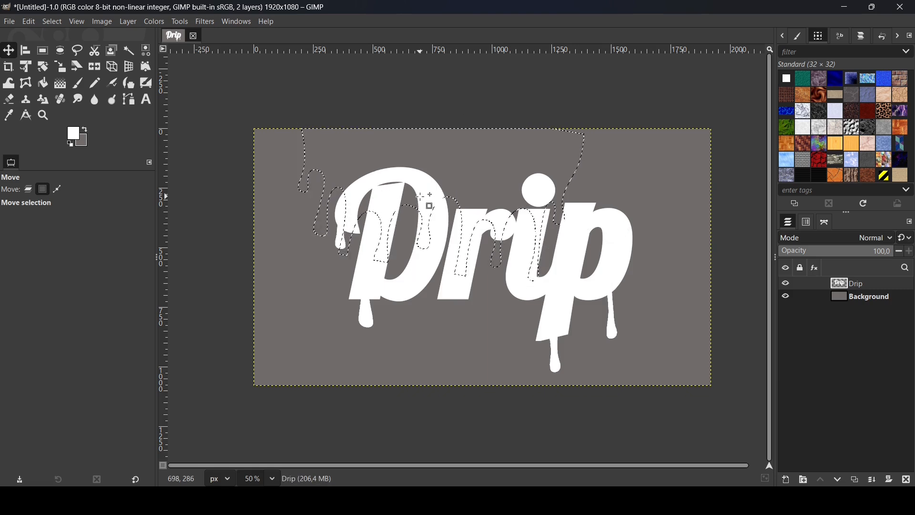
click(78, 84)
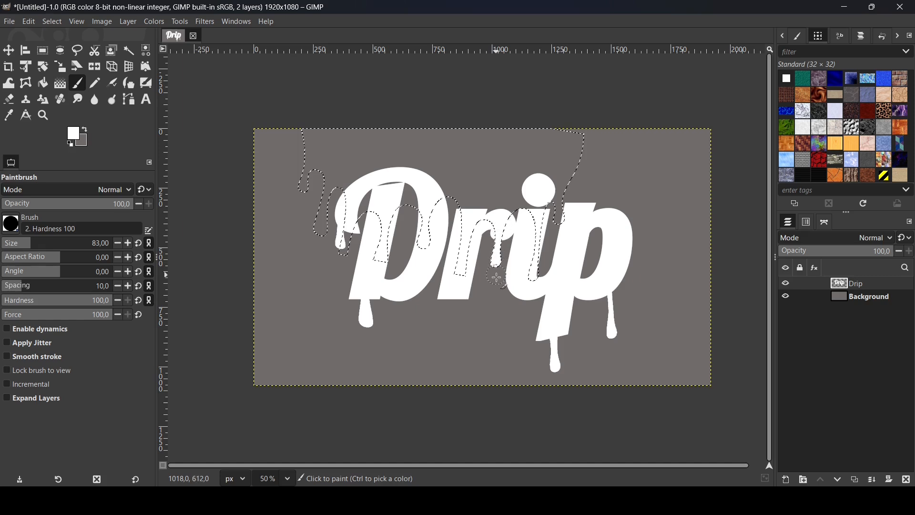
drag(495, 277, 498, 294)
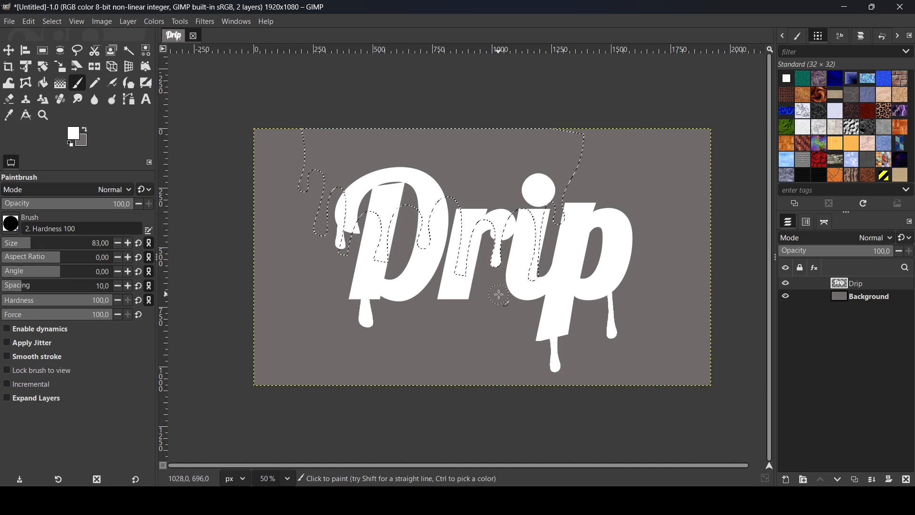
- Move the drip selection to the foot of the r, paint a white drip below it, and clear the selection
click(9, 50)
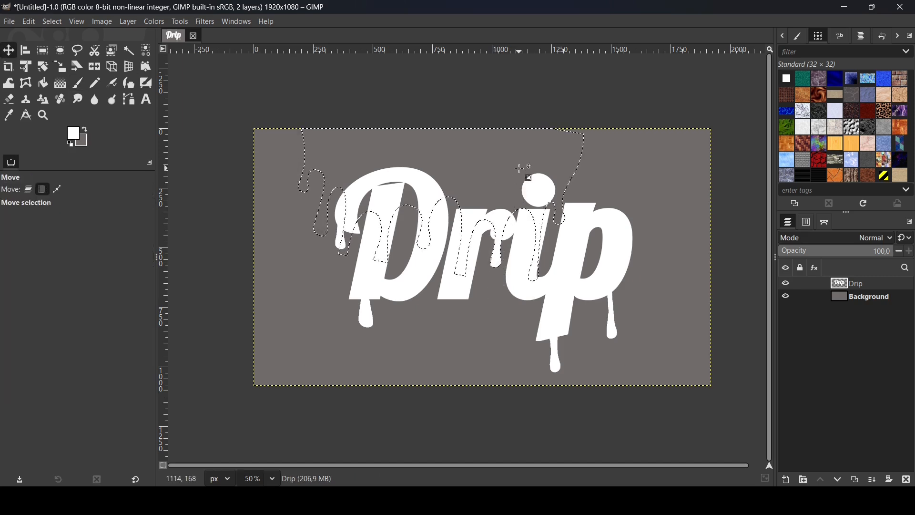
drag(523, 169, 667, 295)
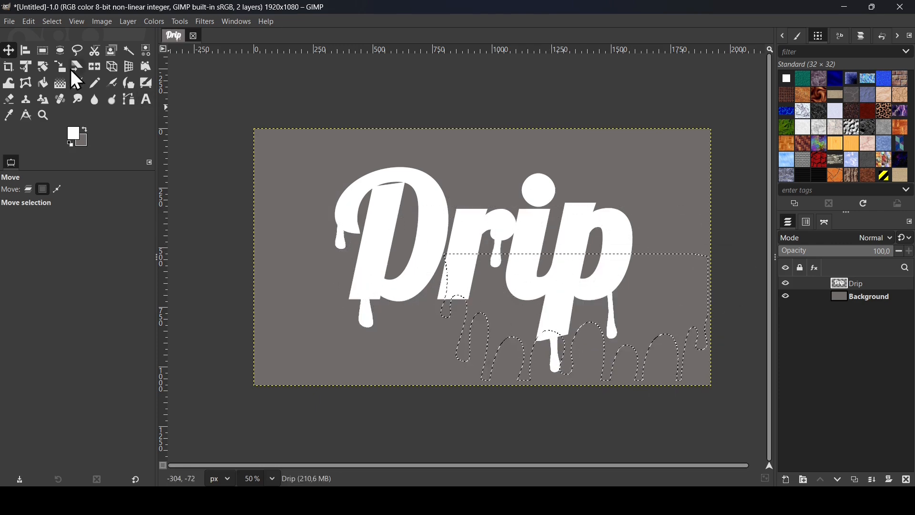
click(76, 82)
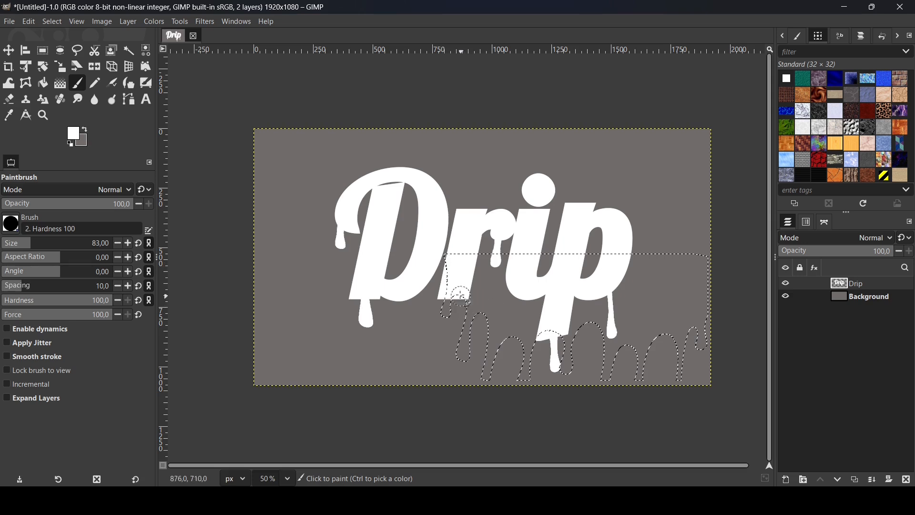
drag(455, 289, 441, 331)
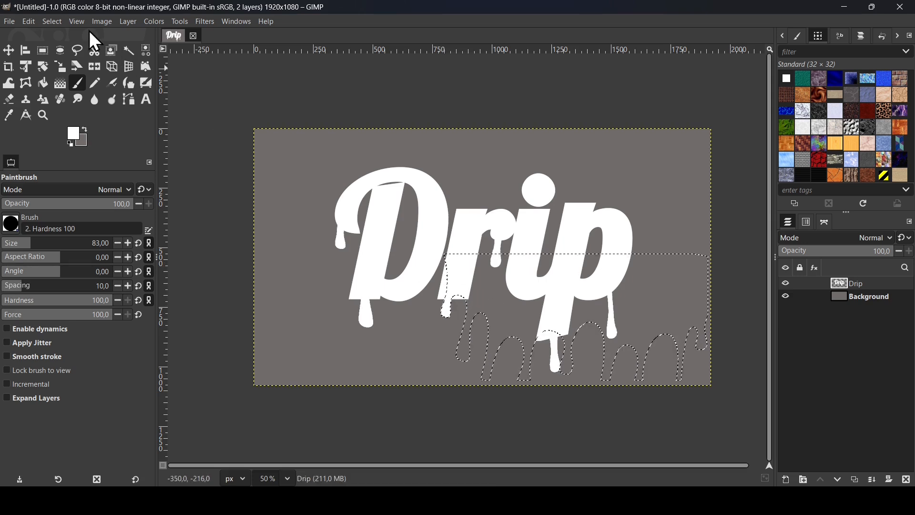
click(52, 22)
click(69, 51)
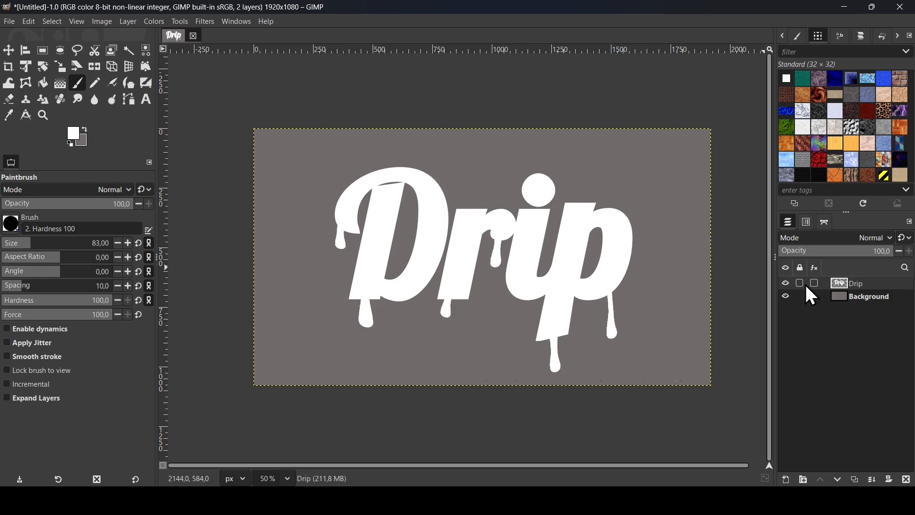
- Load the Drip layer's alpha as a selection and hide that layer
right_click(846, 288)
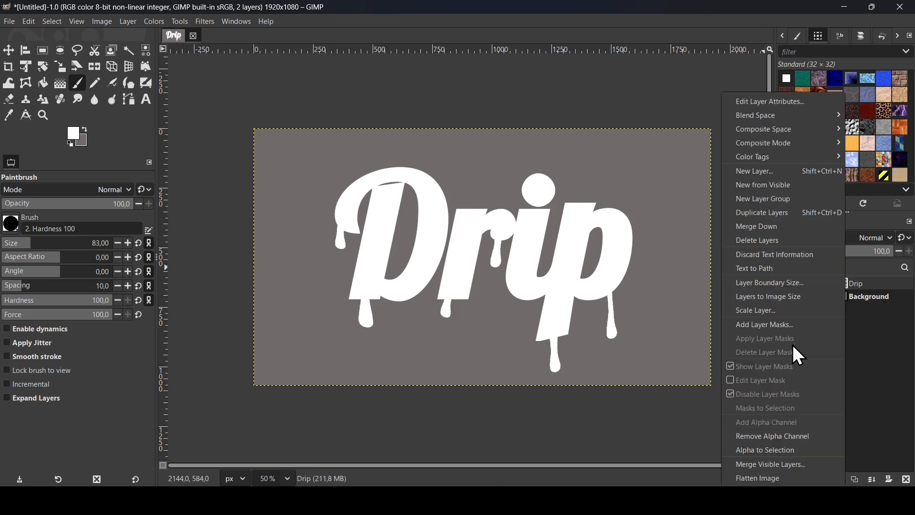
click(808, 451)
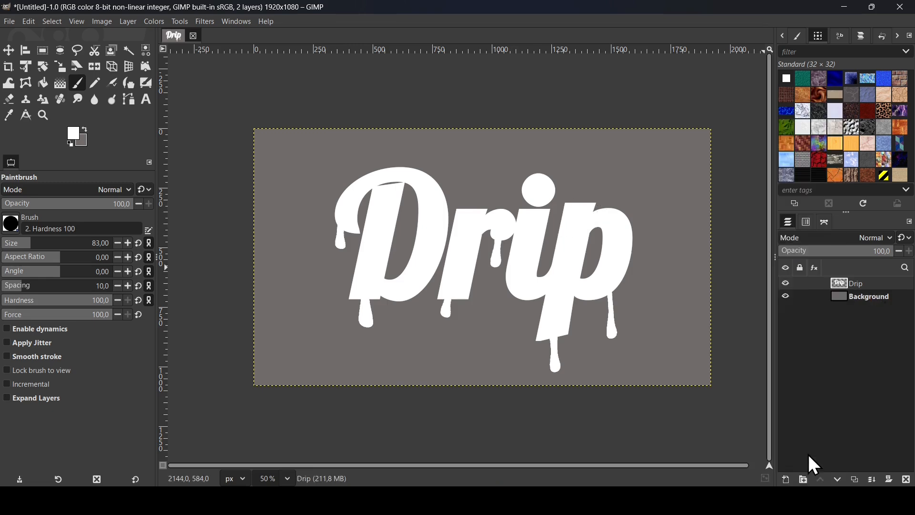
click(786, 283)
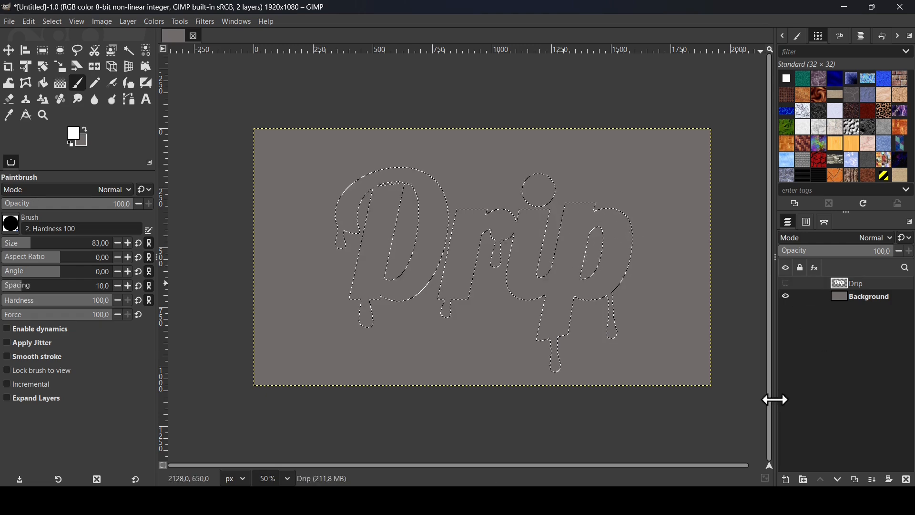
- Add a new transparent layer above the Drip layer and set the foreground color to green 1adc29
click(787, 480)
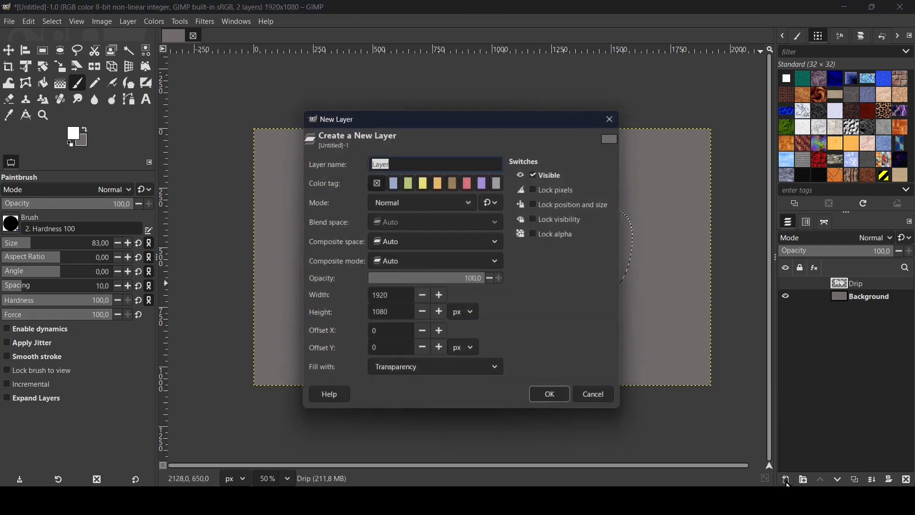
click(567, 396)
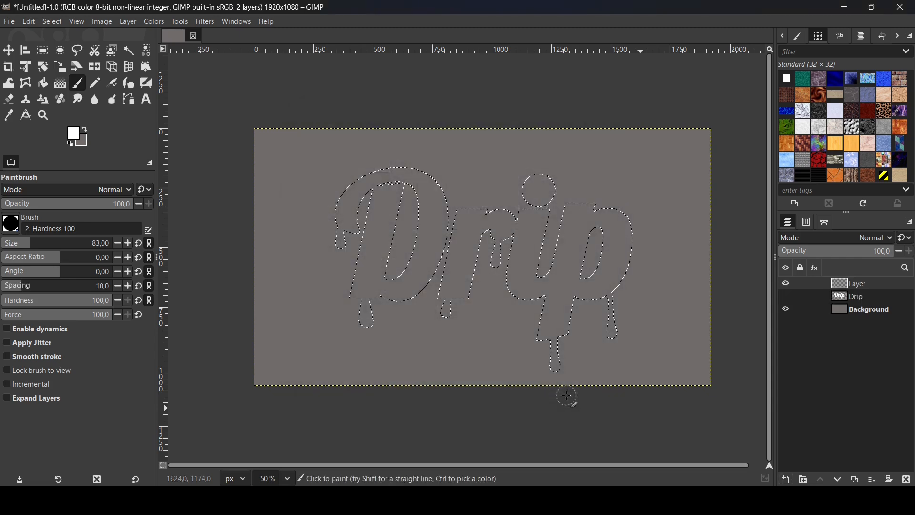
click(76, 135)
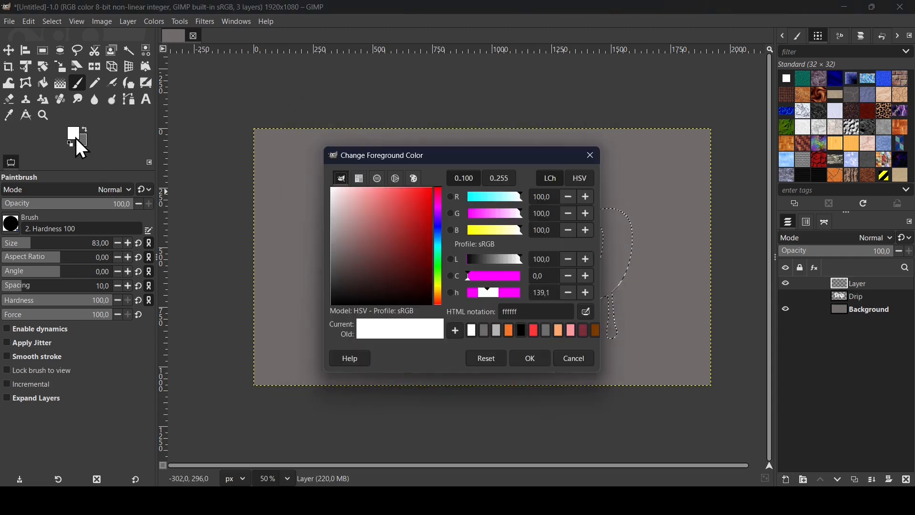
click(437, 264)
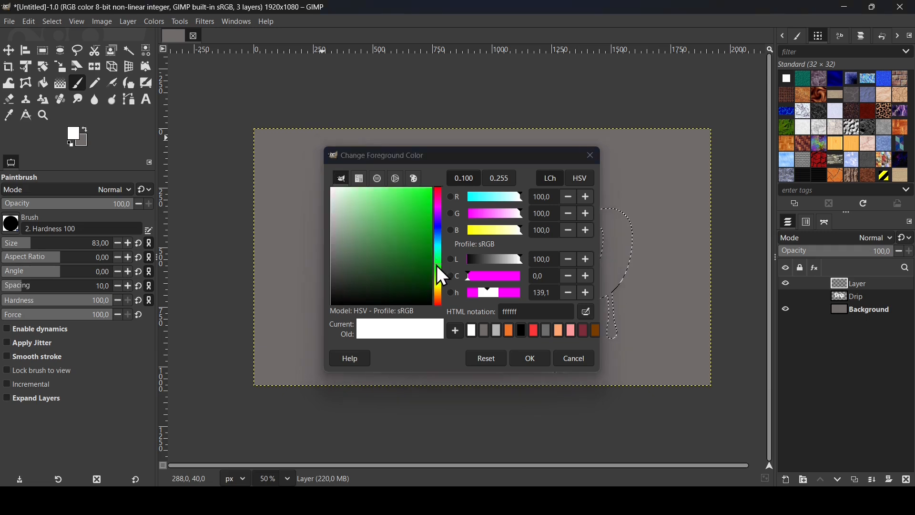
drag(416, 210, 420, 204)
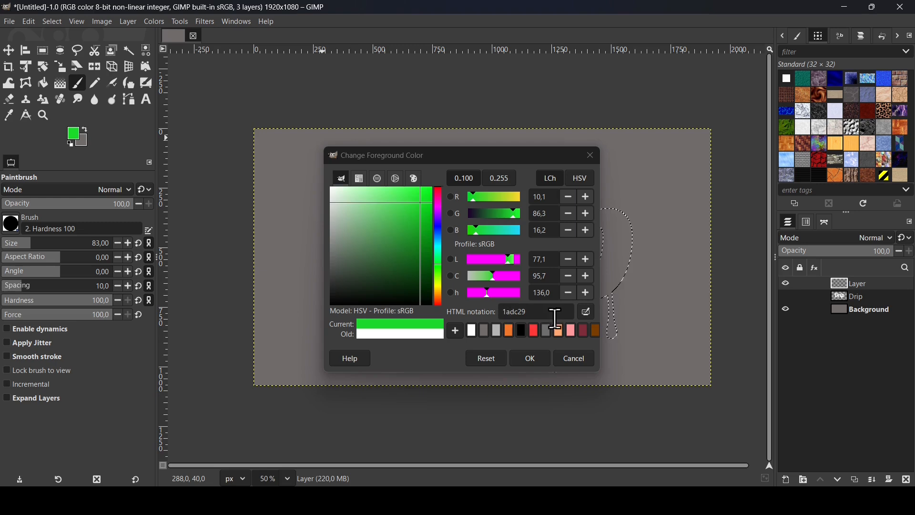
click(542, 360)
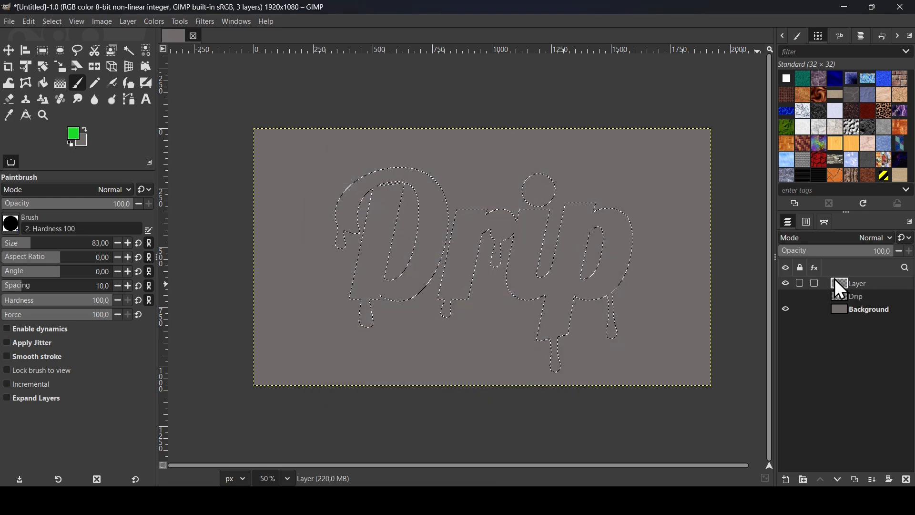
- Fill the dripping text selection with the green foreground color on the new layer and clear the selection
drag(74, 136, 533, 209)
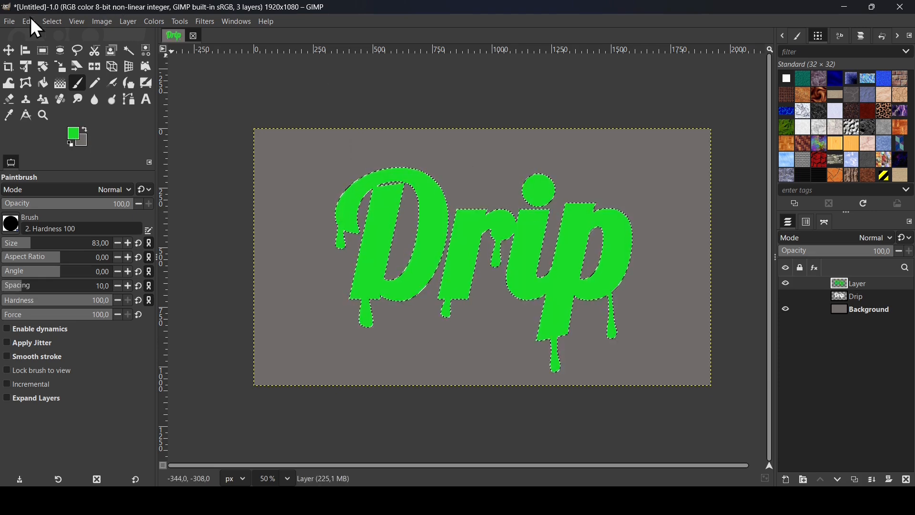
click(52, 22)
click(58, 51)
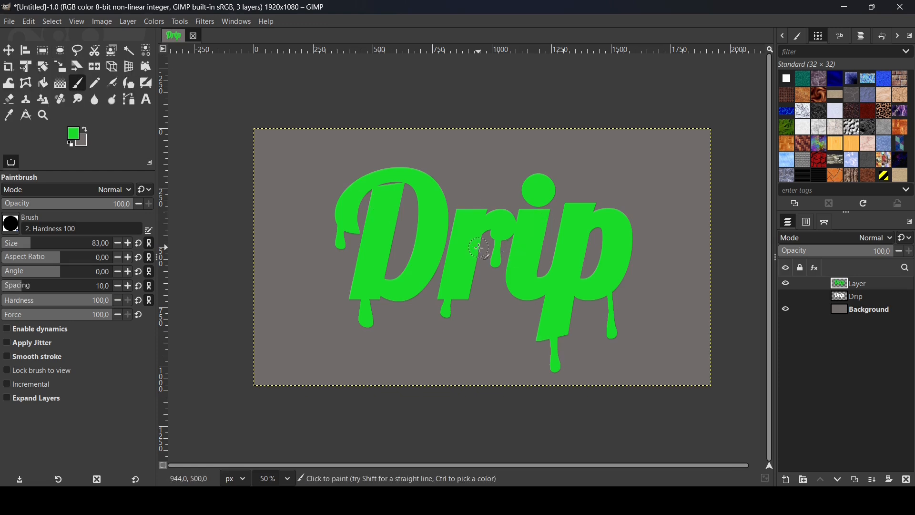
- Apply a Bump-type Bevel filter to the green text with radius 3.171, elevation 20.75 and depth 36
click(208, 22)
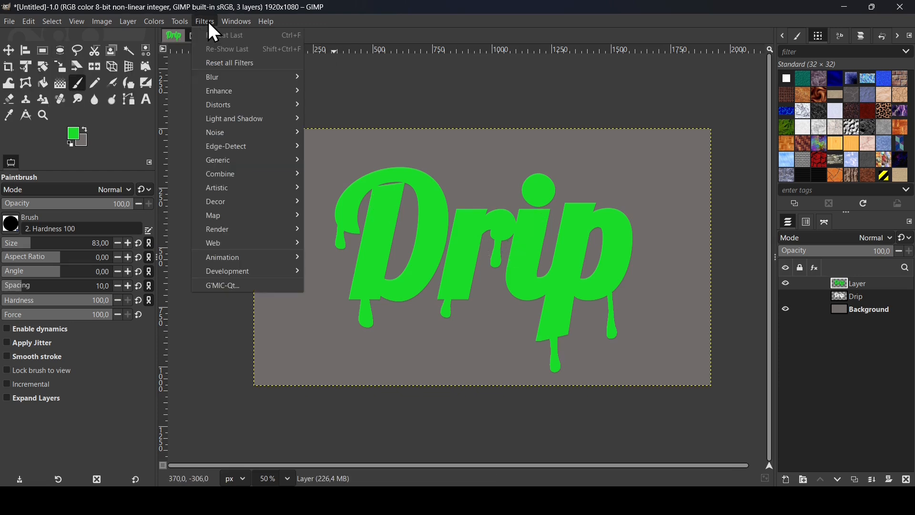
mouse_move(255, 110)
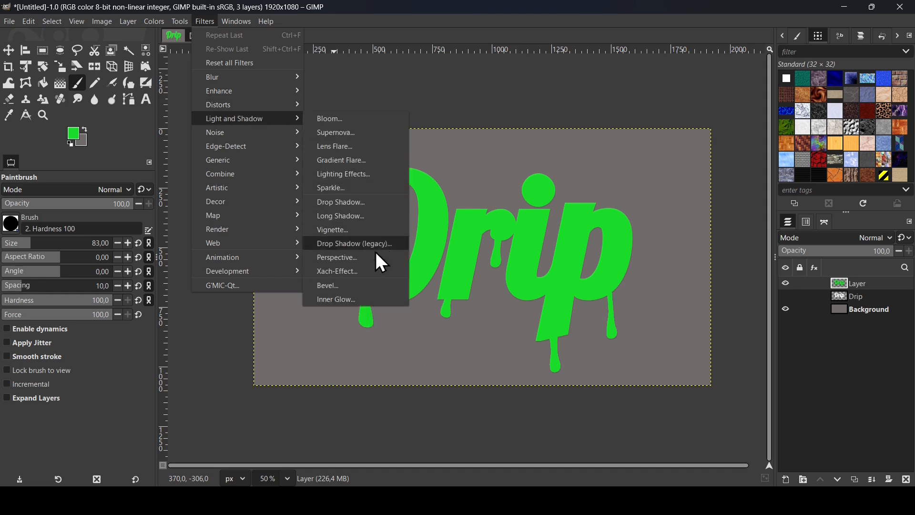
click(372, 289)
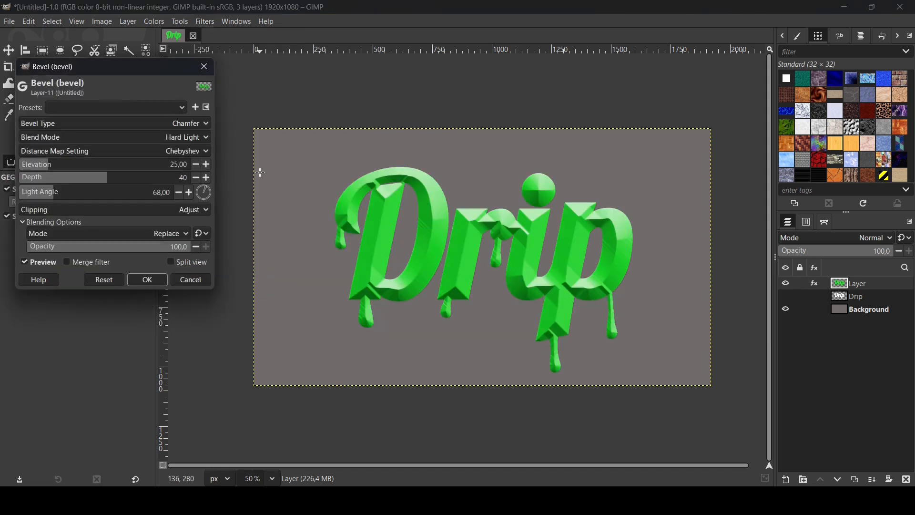
click(166, 128)
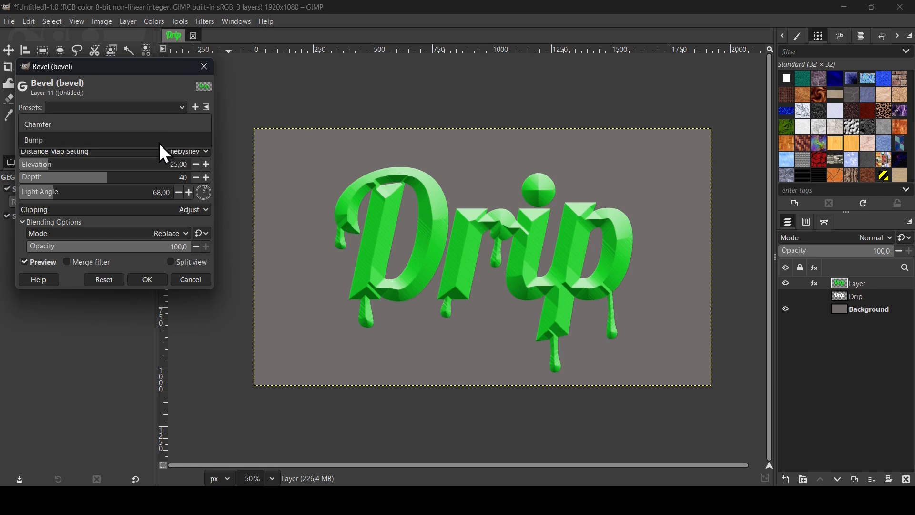
click(159, 142)
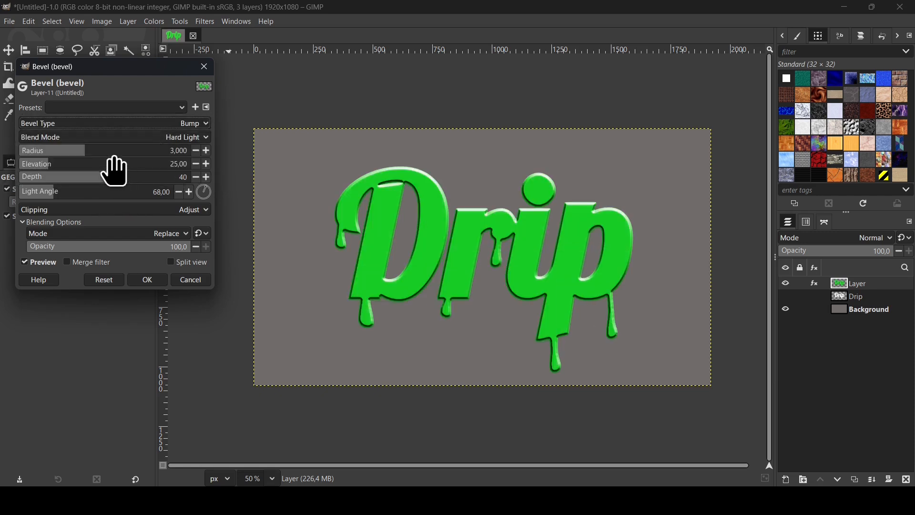
click(127, 152)
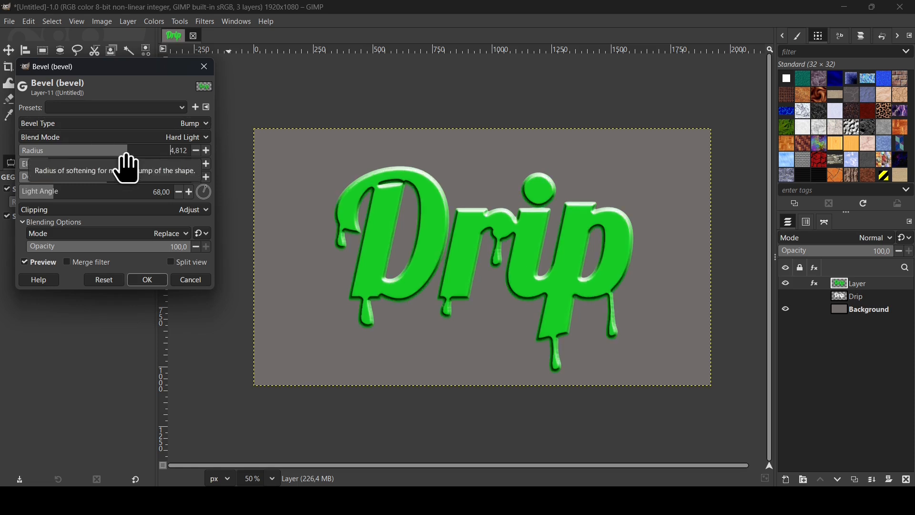
drag(127, 159, 98, 194)
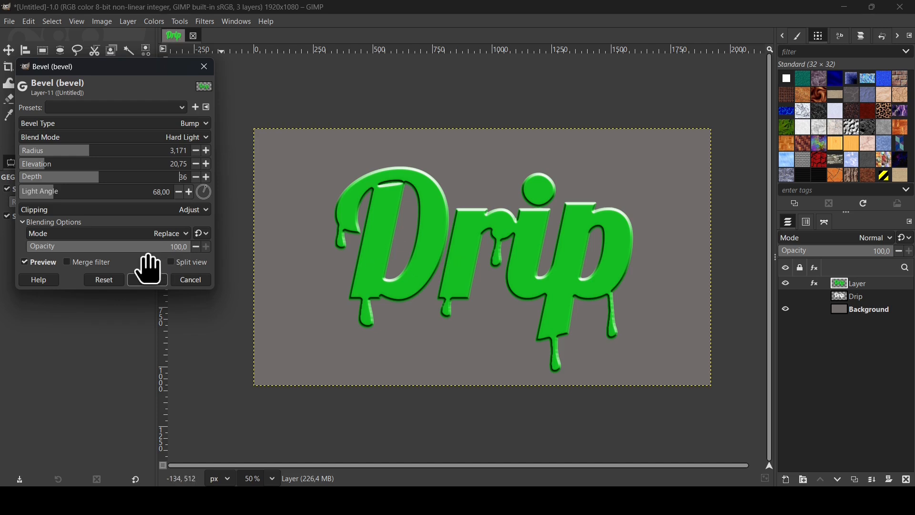
click(156, 281)
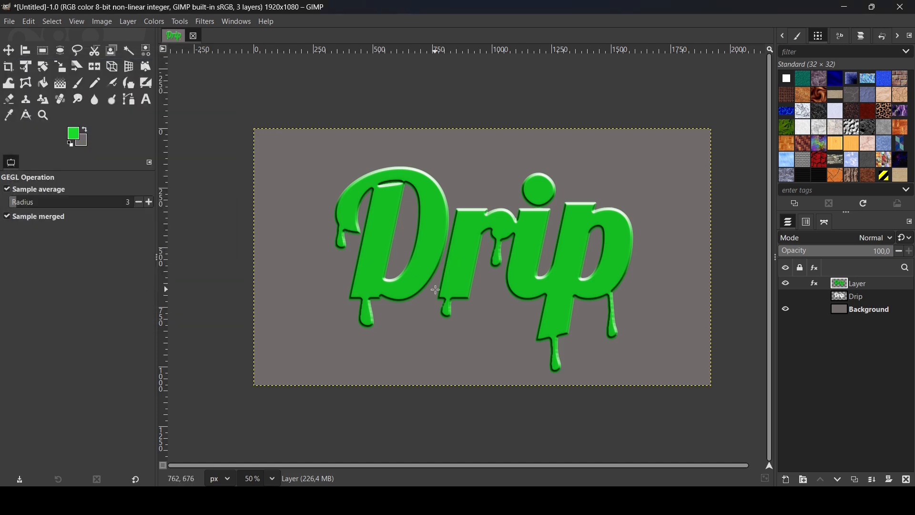
- Apply a black Long Shadow to the beveled text with length 53.2 and opacity 66
click(204, 20)
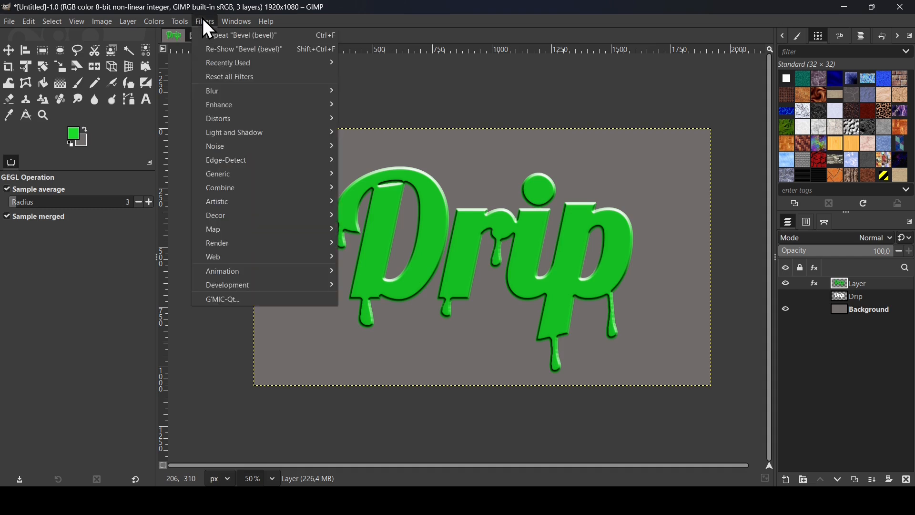
mouse_move(241, 133)
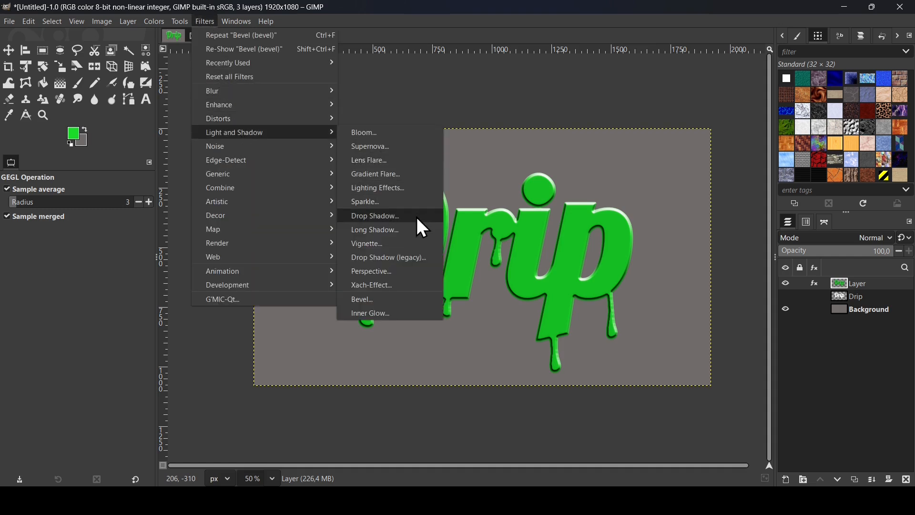
click(410, 231)
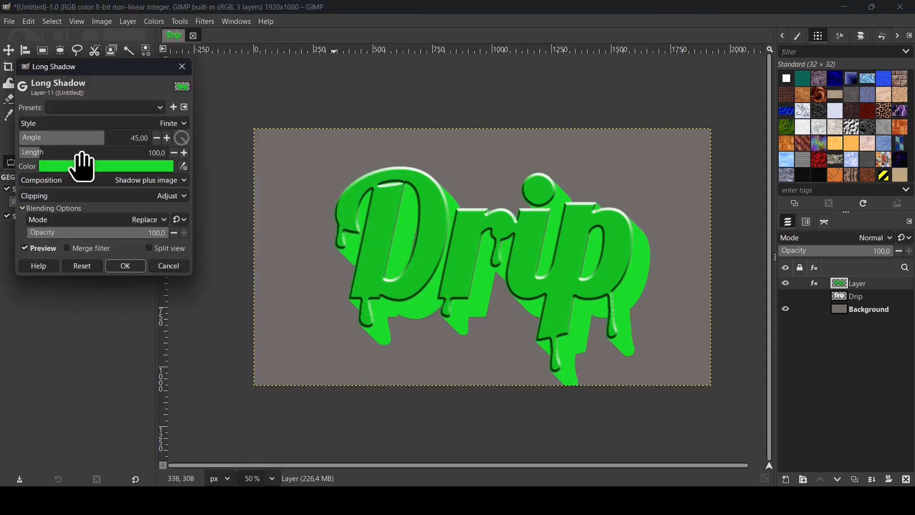
click(98, 172)
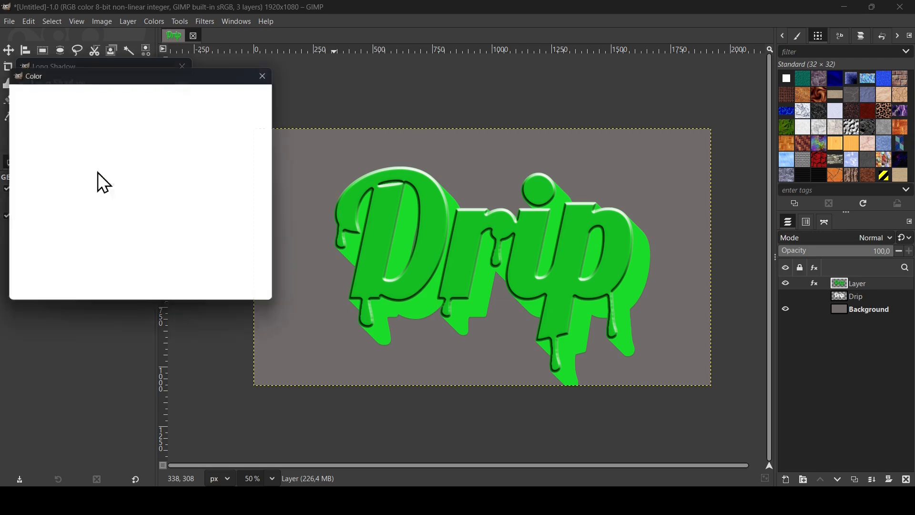
click(75, 158)
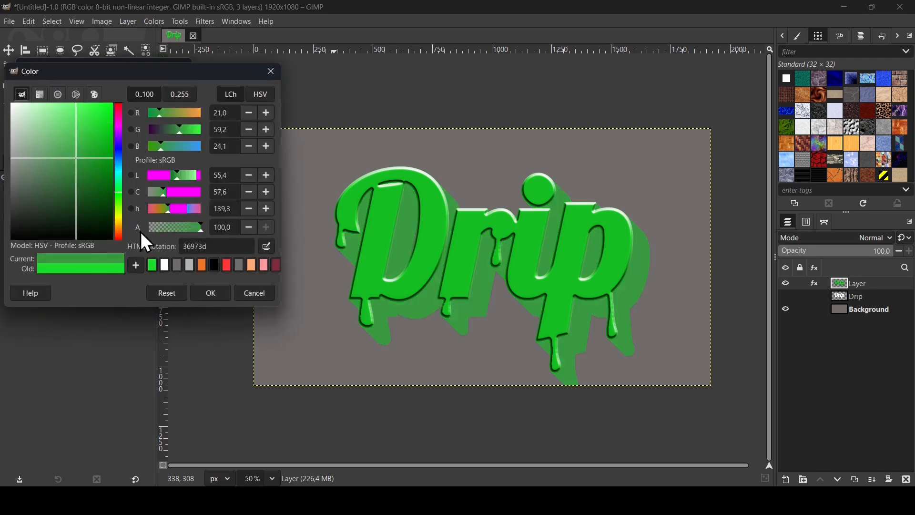
click(215, 296)
drag(34, 161, 33, 162)
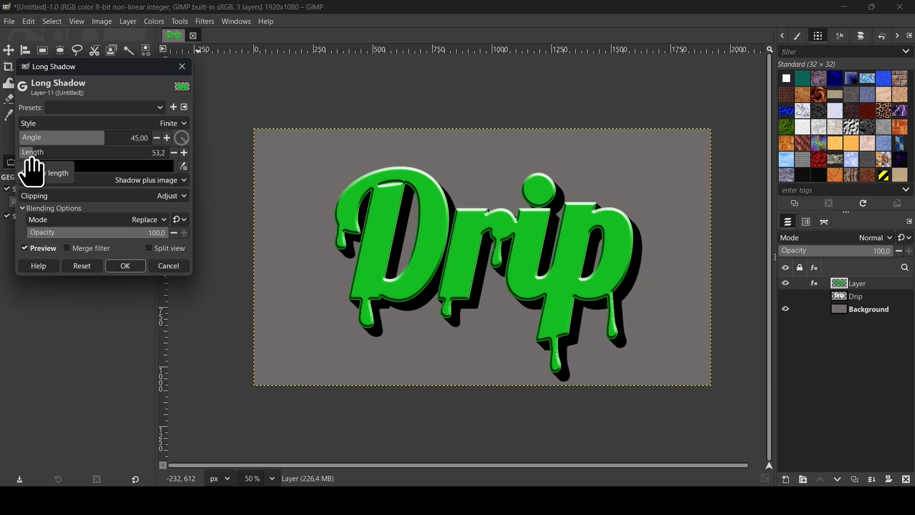
click(147, 235)
drag(147, 239, 123, 239)
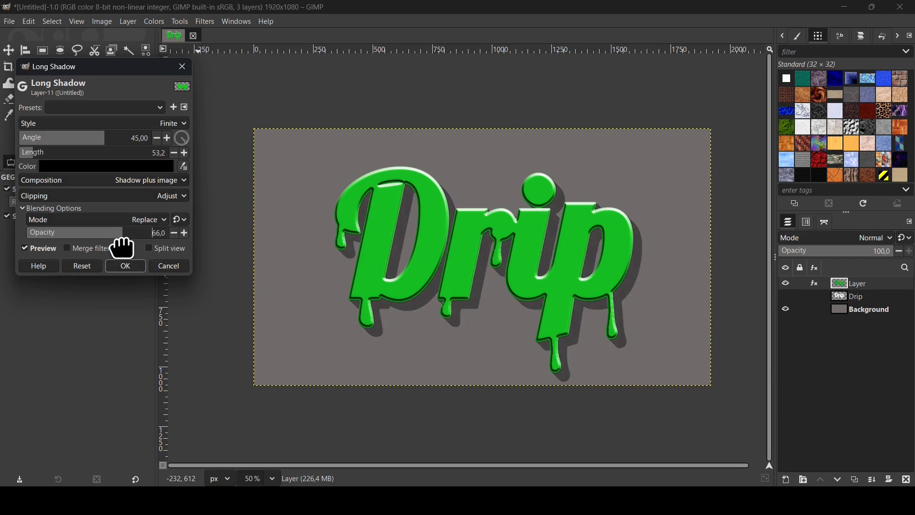
click(140, 270)
- Apply a second Long Shadow from the most recent last-used preset, with length 33.2 and opacity 100
click(204, 24)
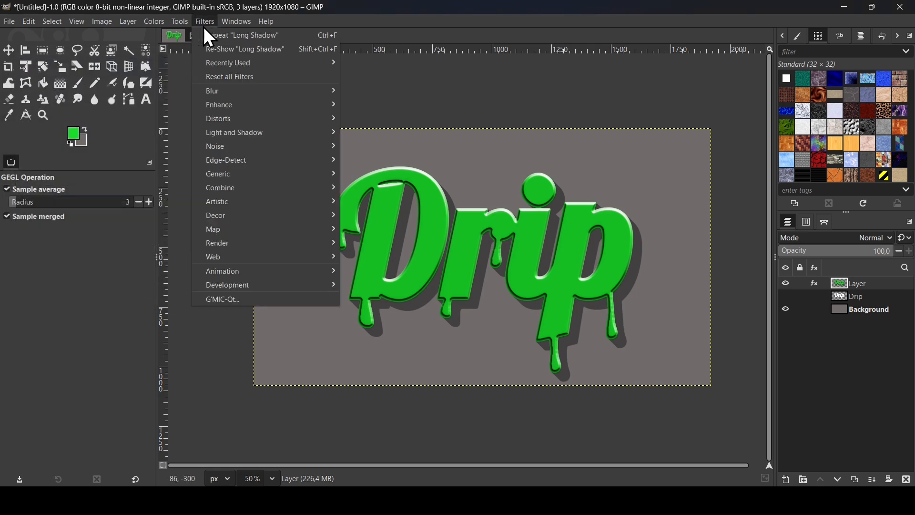
click(248, 53)
click(141, 108)
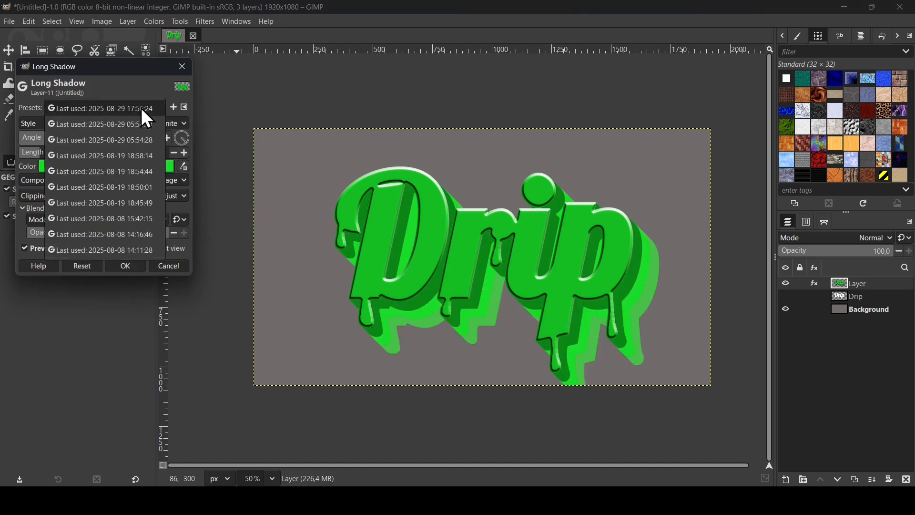
click(136, 113)
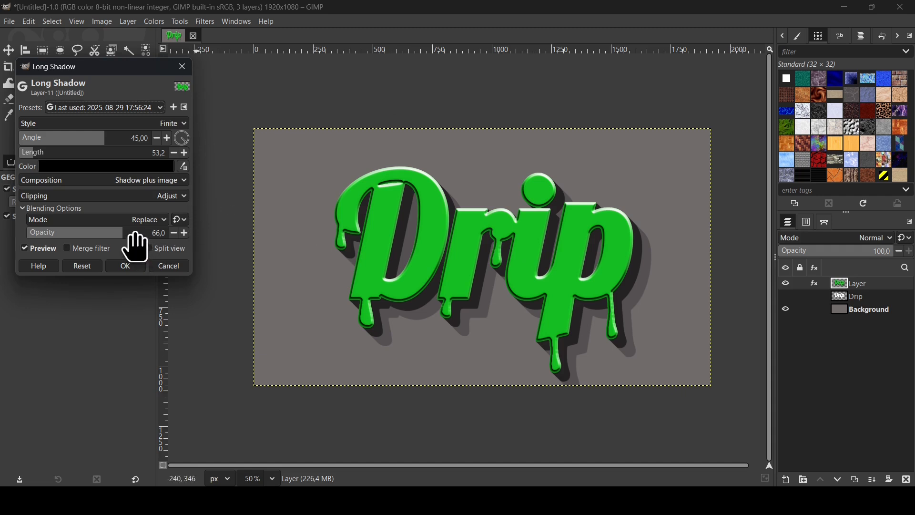
drag(136, 235, 245, 231)
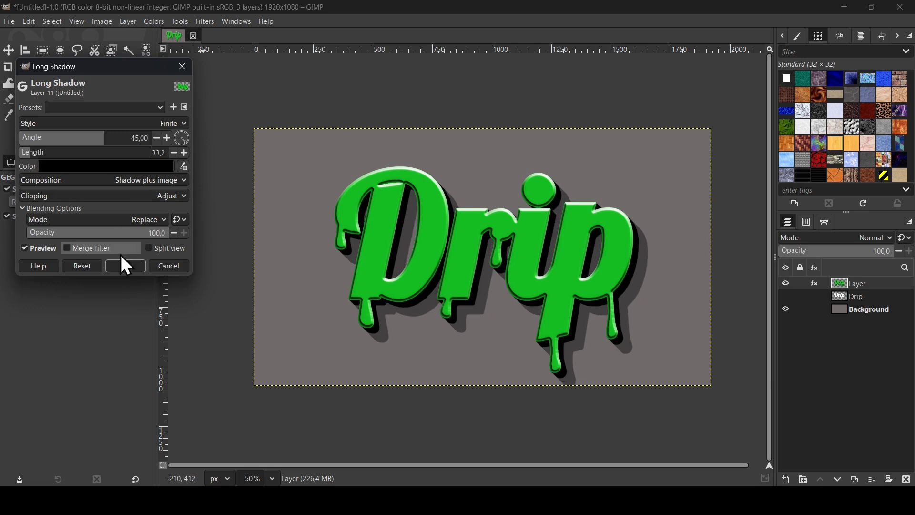
click(132, 268)
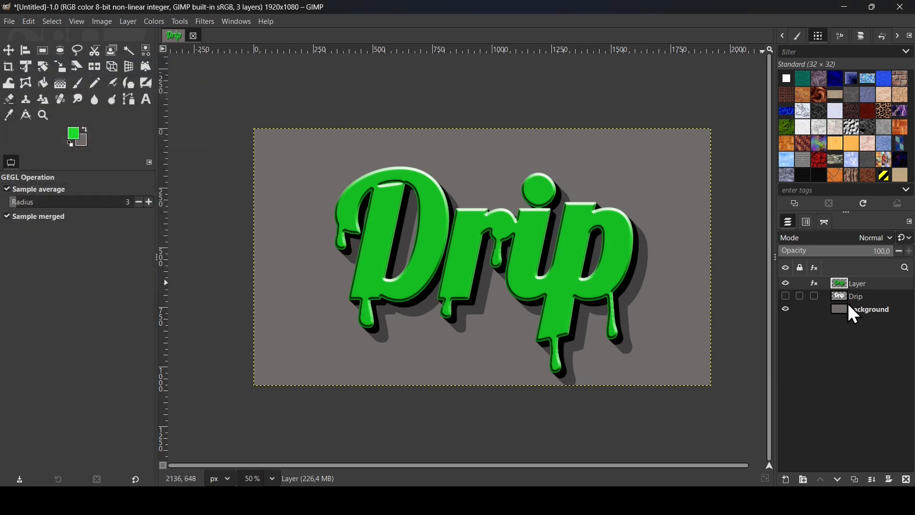
- Reopen the topmost Long Shadow effect of the green text layer and set its opacity to 100
click(815, 285)
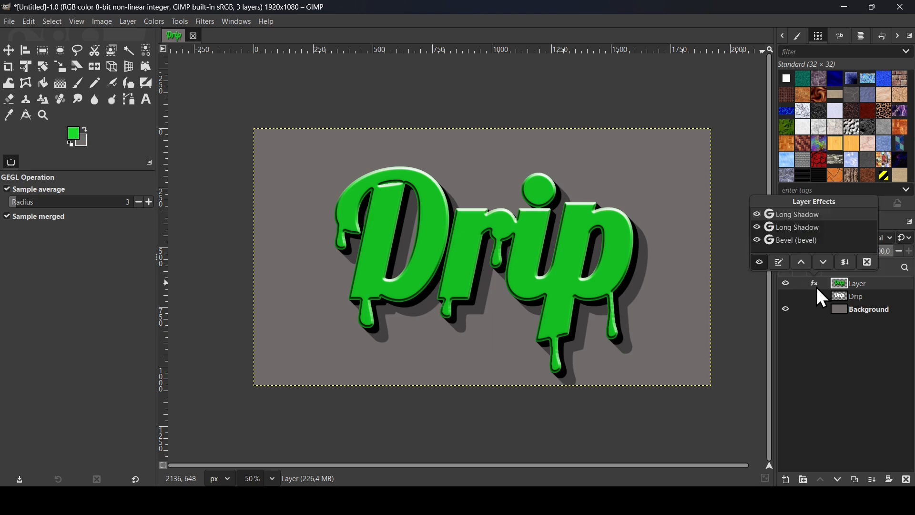
double_click(814, 223)
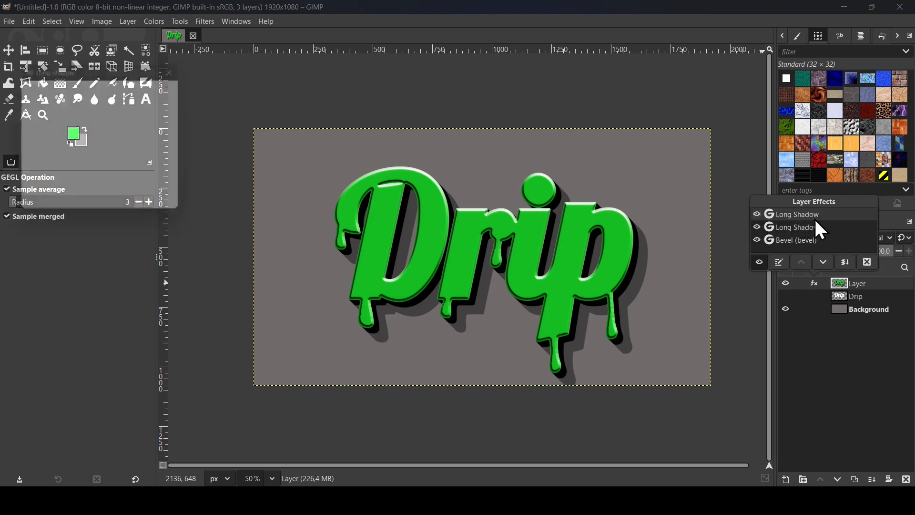
drag(122, 236, 215, 247)
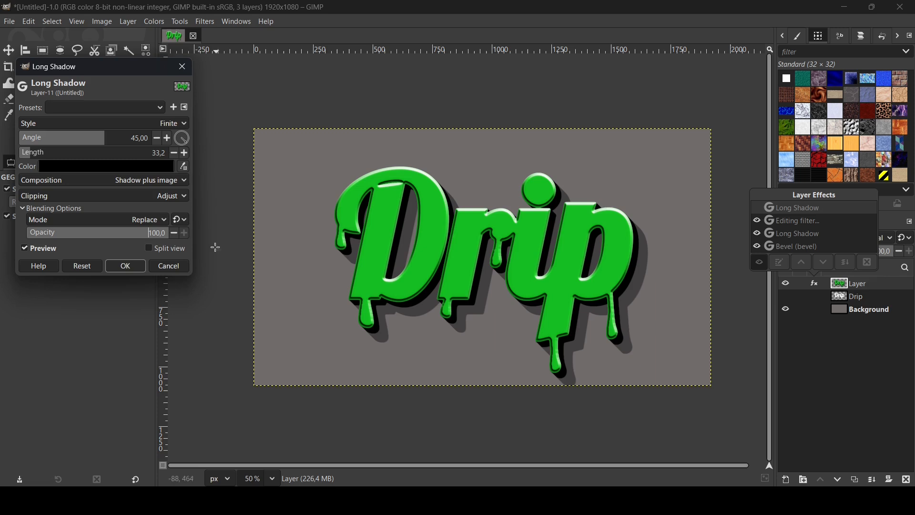
click(121, 265)
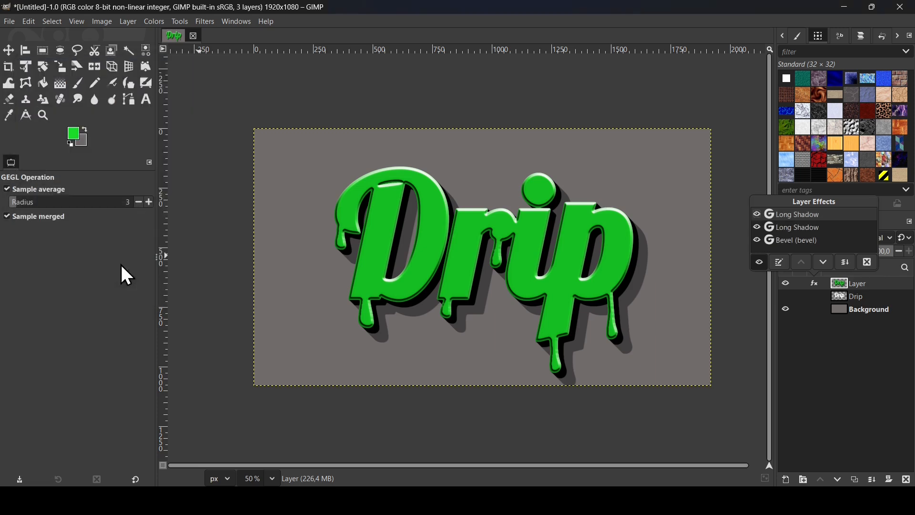
- Set the Move and Rotate tools to act on layers and move the green text layer slightly up and to the left
click(9, 51)
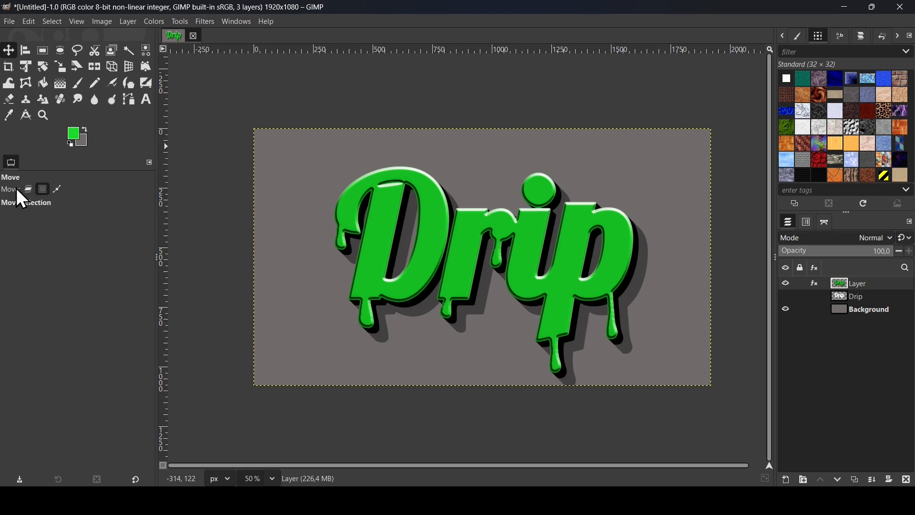
click(30, 191)
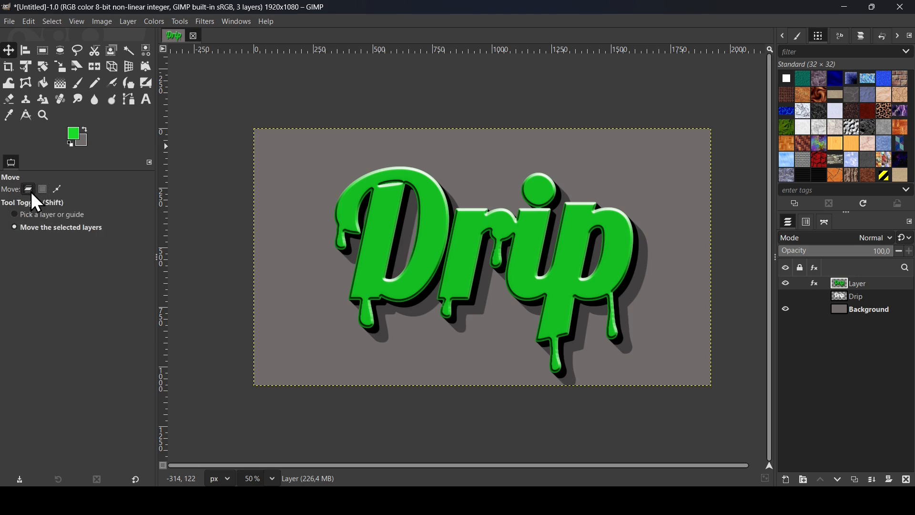
click(46, 71)
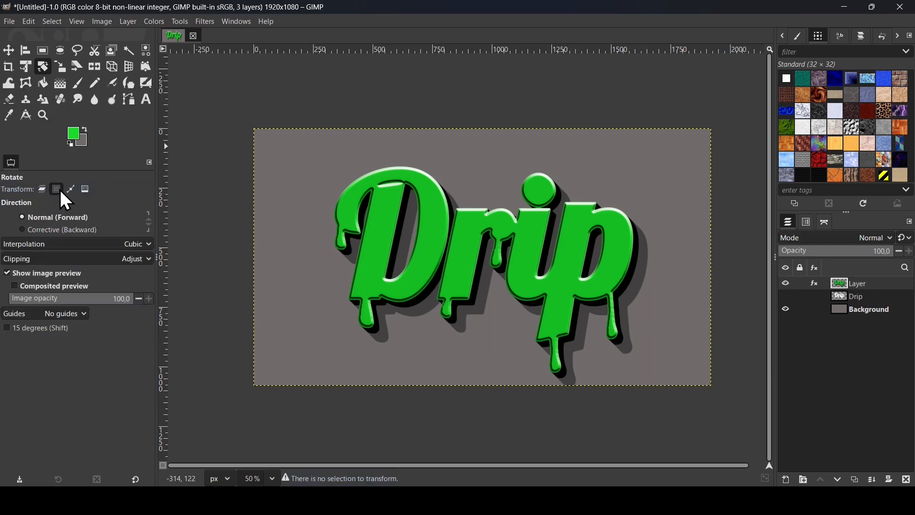
click(43, 189)
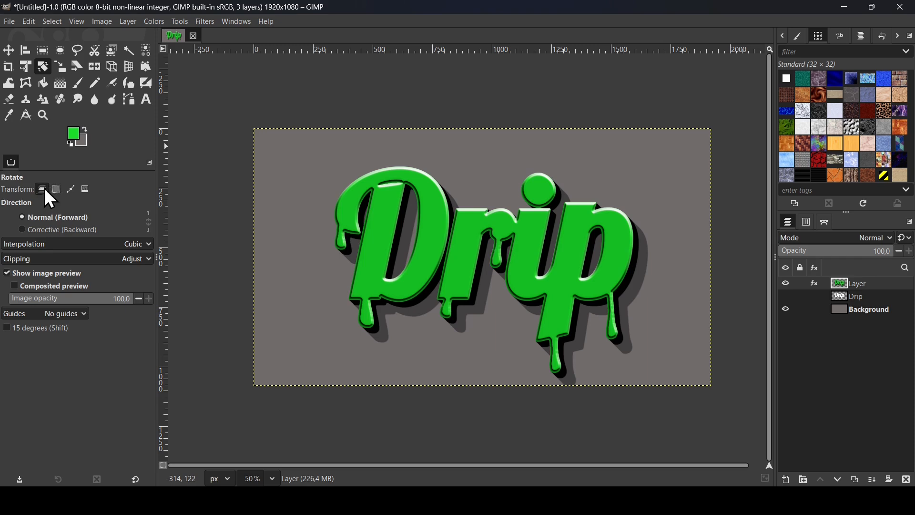
key(m)
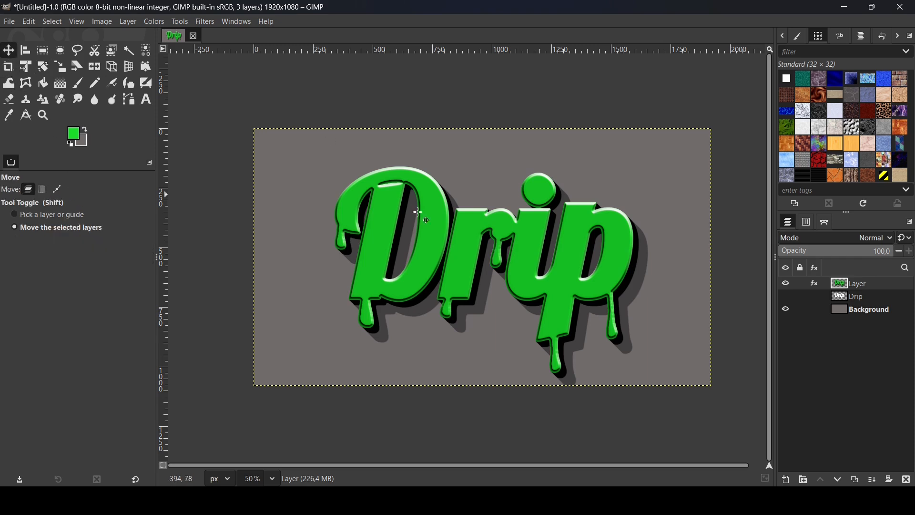
drag(418, 211, 447, 256)
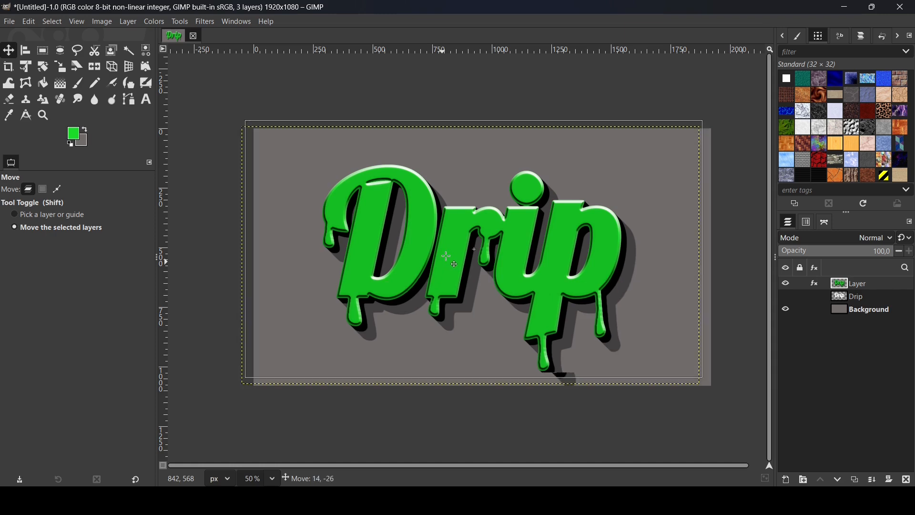
- Create a new layer from the visible image above the green text layer
right_click(848, 285)
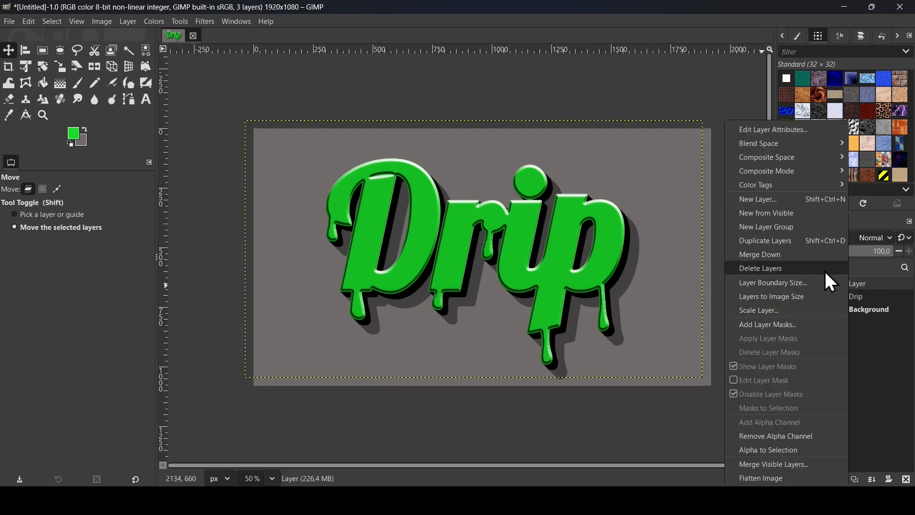
click(810, 214)
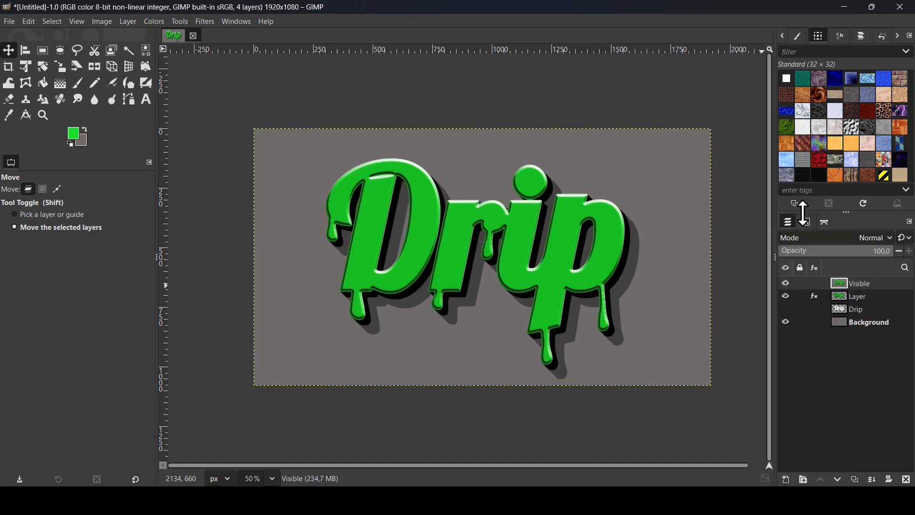